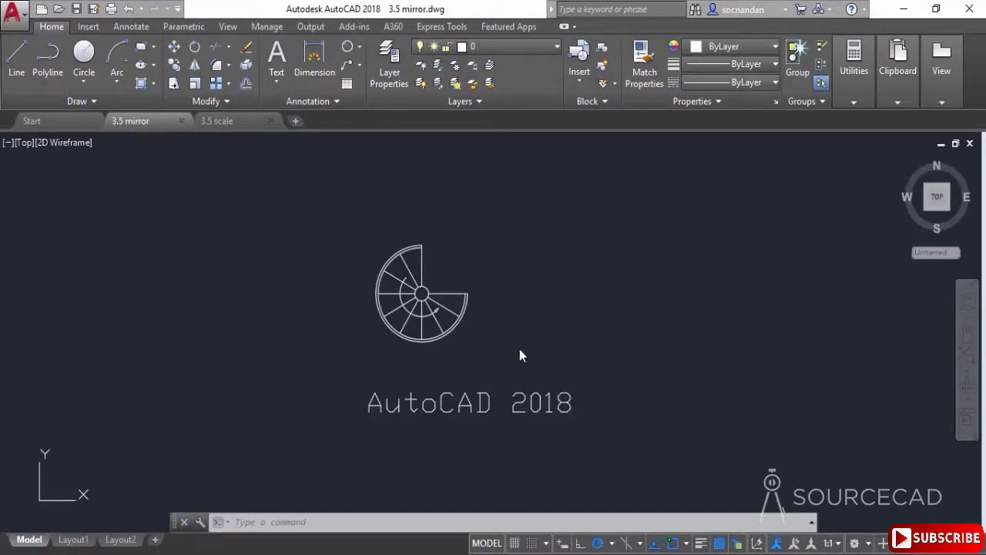
- Mirror the spiral staircase across a vertical line to its right, keeping the source object
{"action": "middle_click_drag", "start_coordinate": [465, 308], "coordinate": [433, 296]}
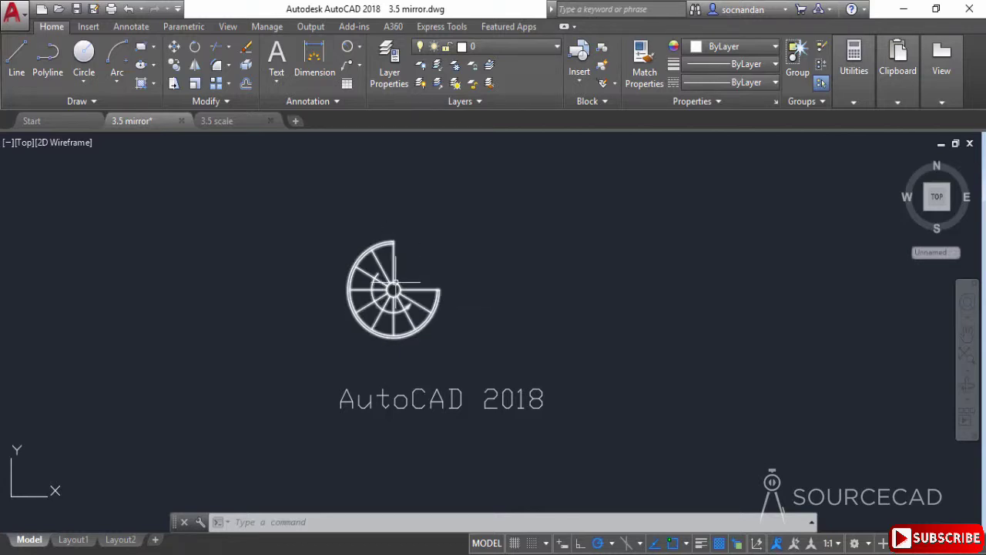
{"action": "left_click", "coordinate": [196, 66]}
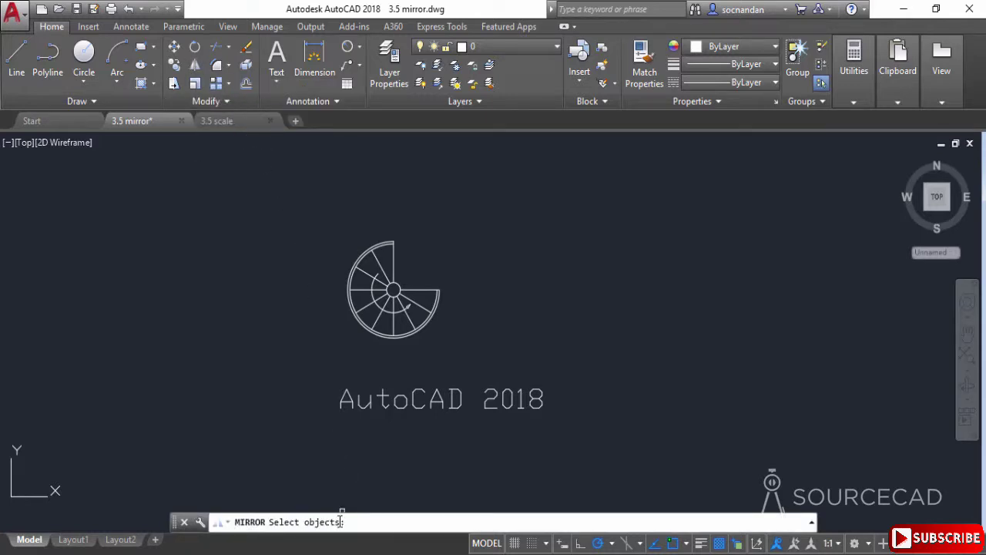
{"action": "left_click", "coordinate": [383, 285]}
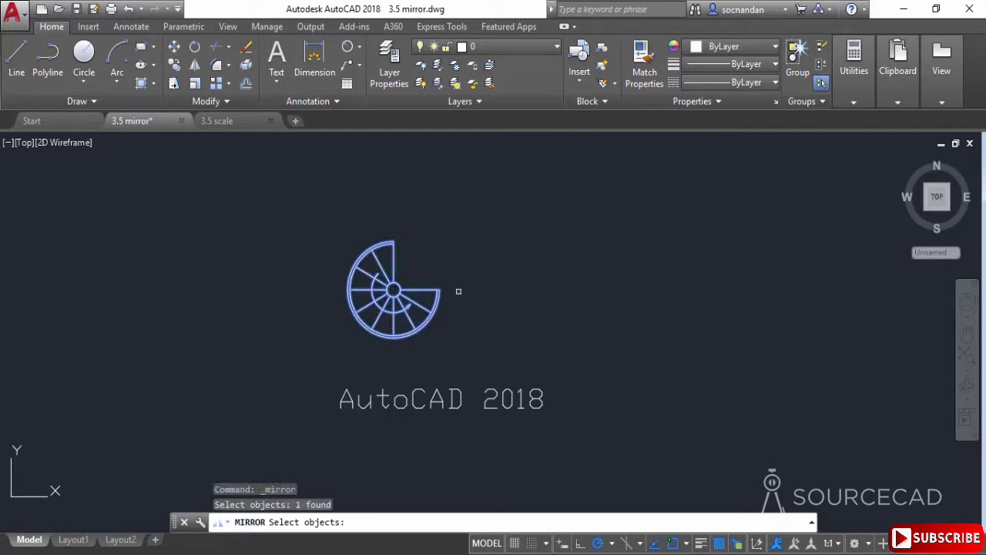
{"action": "key", "text": "Return"}
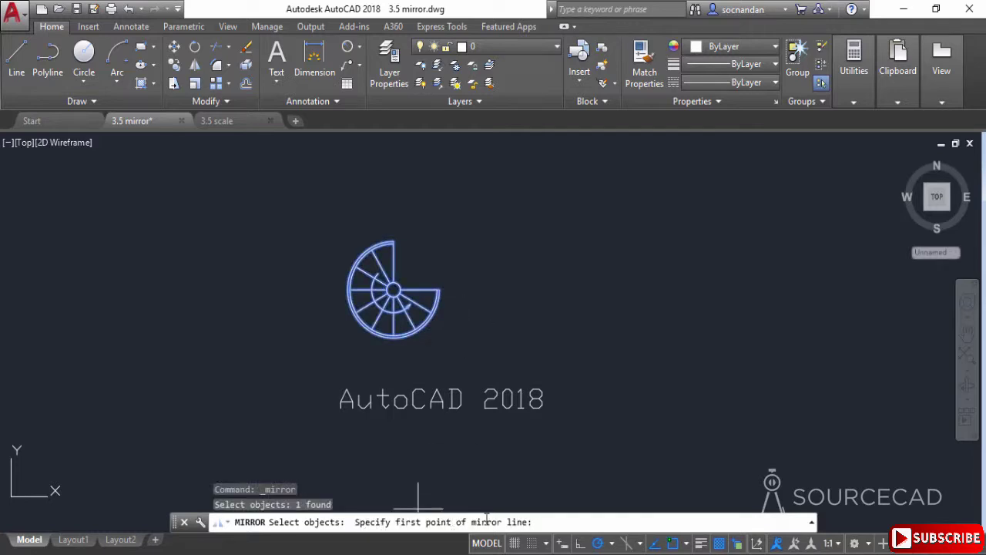
{"action": "left_click", "coordinate": [472, 225]}
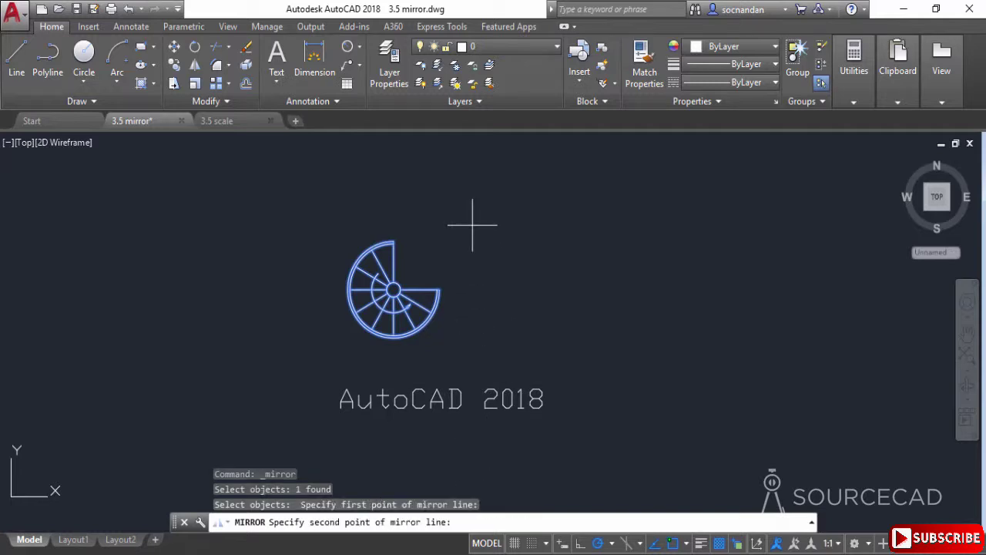
{"action": "left_click", "coordinate": [473, 348]}
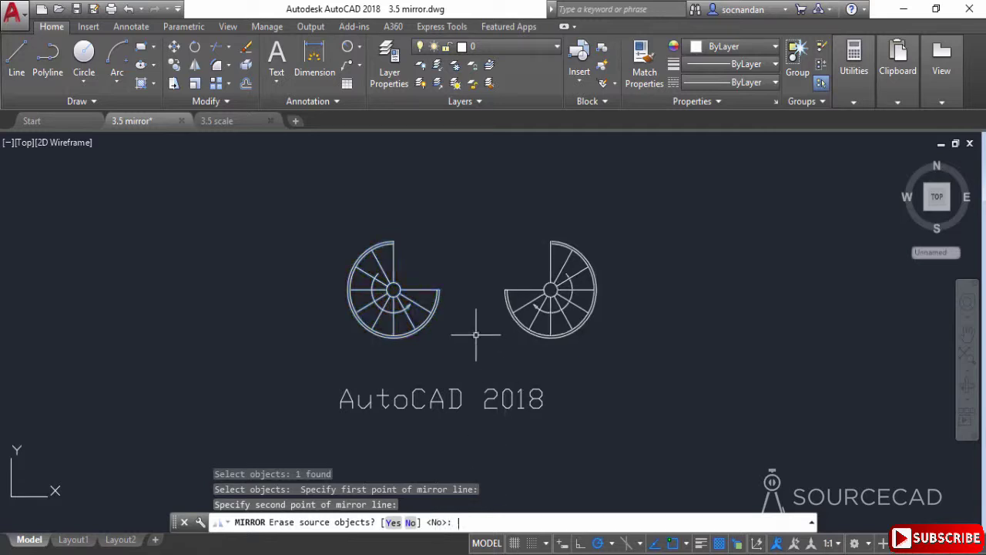
{"action": "key", "text": "Return"}
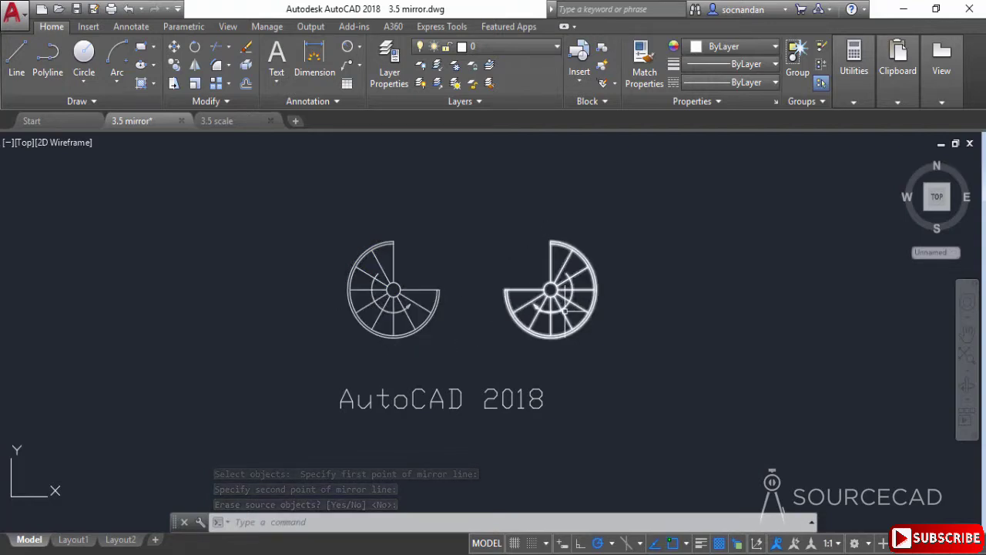
- Mirror both spiral staircases upward across a horizontal line above them, keeping the source objects
{"action": "middle_click_drag", "start_coordinate": [501, 240], "coordinate": [485, 315]}
{"action": "left_click", "coordinate": [195, 65]}
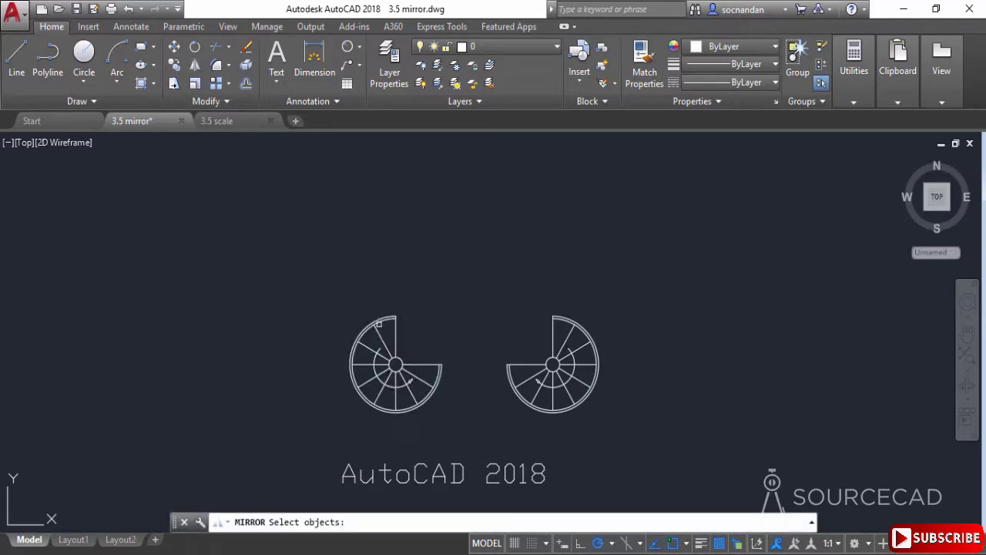
{"action": "left_click", "coordinate": [386, 325]}
{"action": "left_click", "coordinate": [568, 319]}
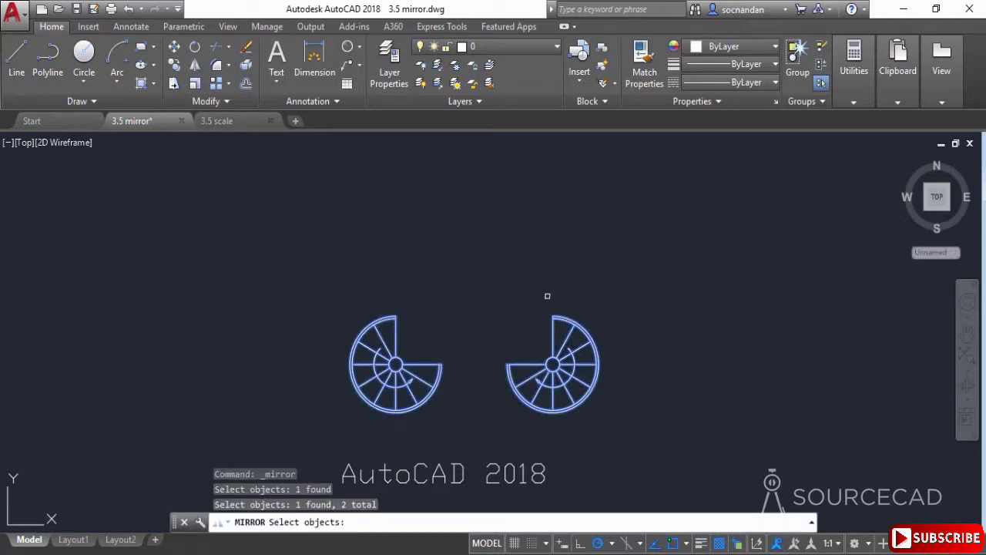
{"action": "key", "text": "Return"}
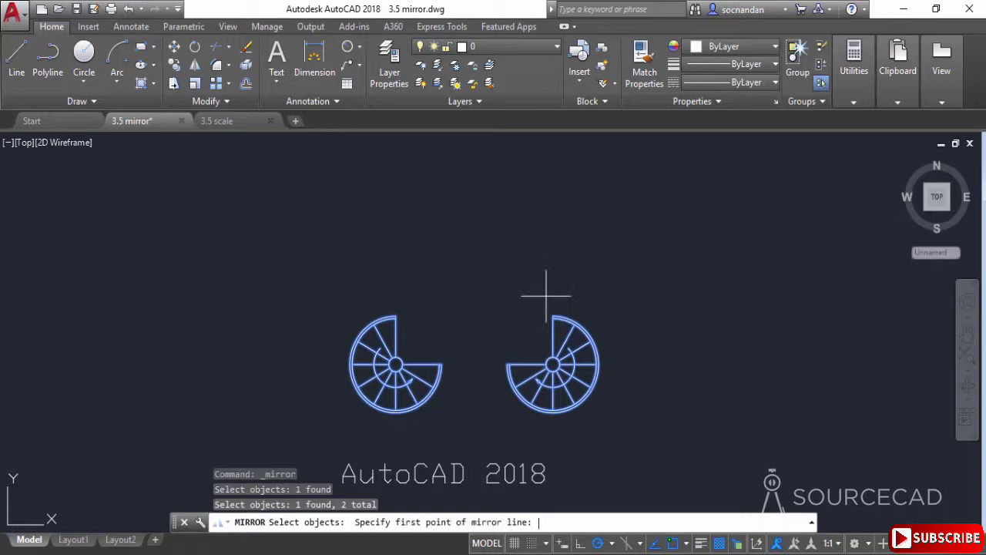
{"action": "left_click", "coordinate": [349, 274]}
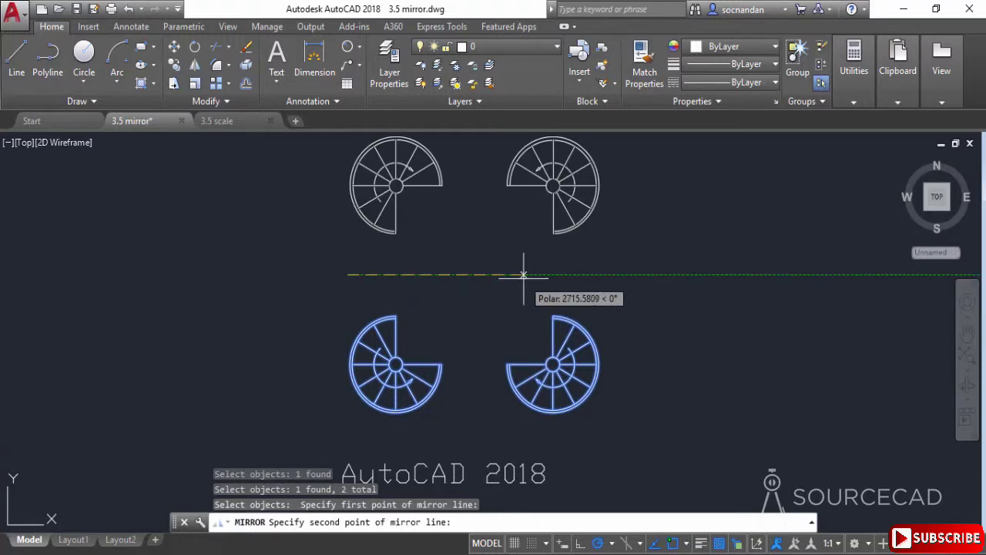
{"action": "left_click", "coordinate": [592, 274]}
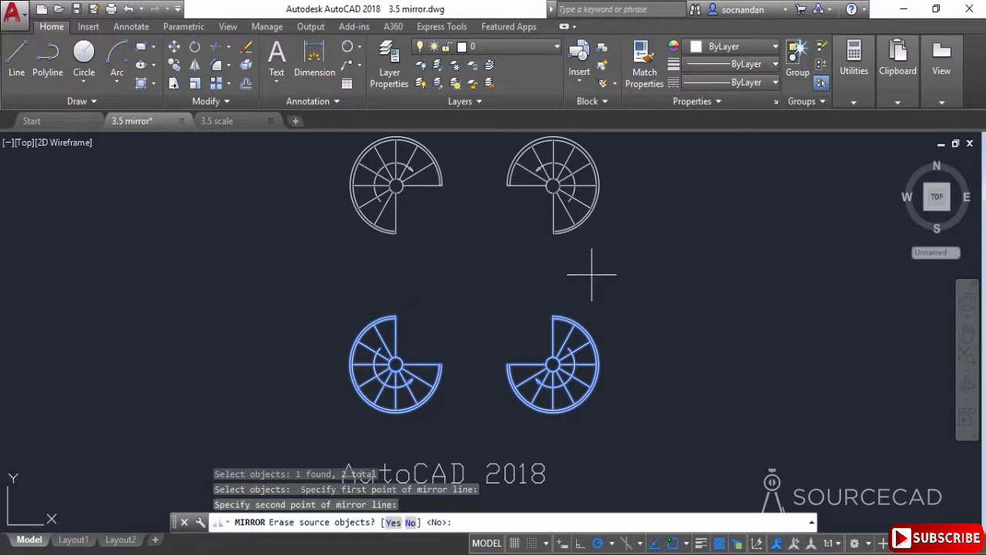
{"action": "key", "text": "Return"}
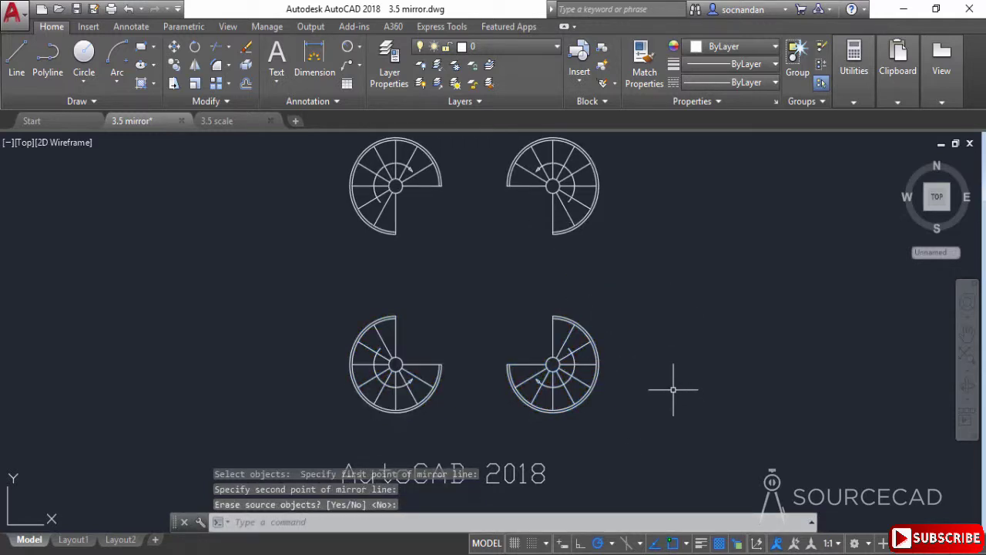
- Mirror all four spiral staircases across a vertical line to their right, erasing the source objects
{"action": "scroll", "coordinate": [654, 339], "scroll_direction": "down", "scroll_amount": 3}
{"action": "middle_click_drag", "start_coordinate": [665, 353], "coordinate": [495, 360]}
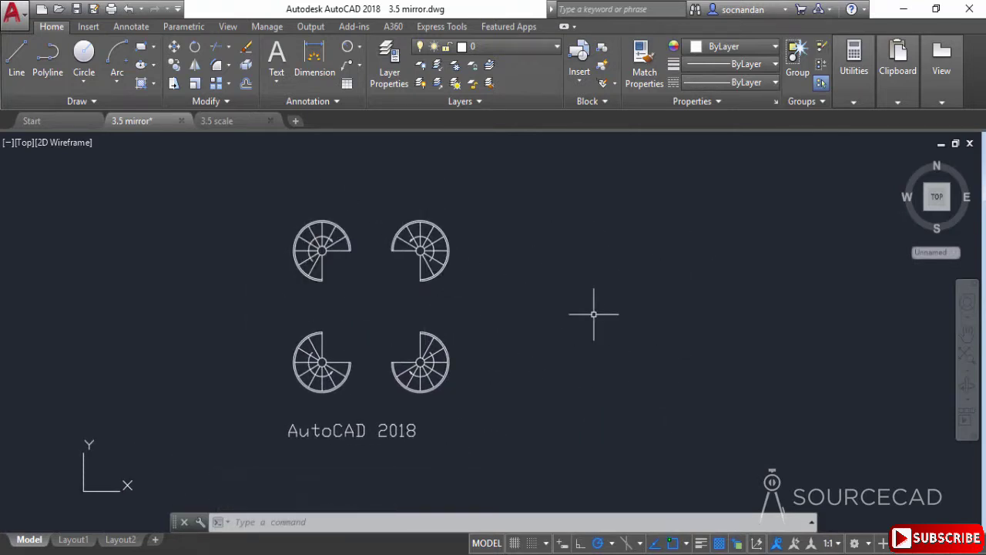
{"action": "left_click", "coordinate": [196, 66]}
{"action": "left_click", "coordinate": [458, 418]}
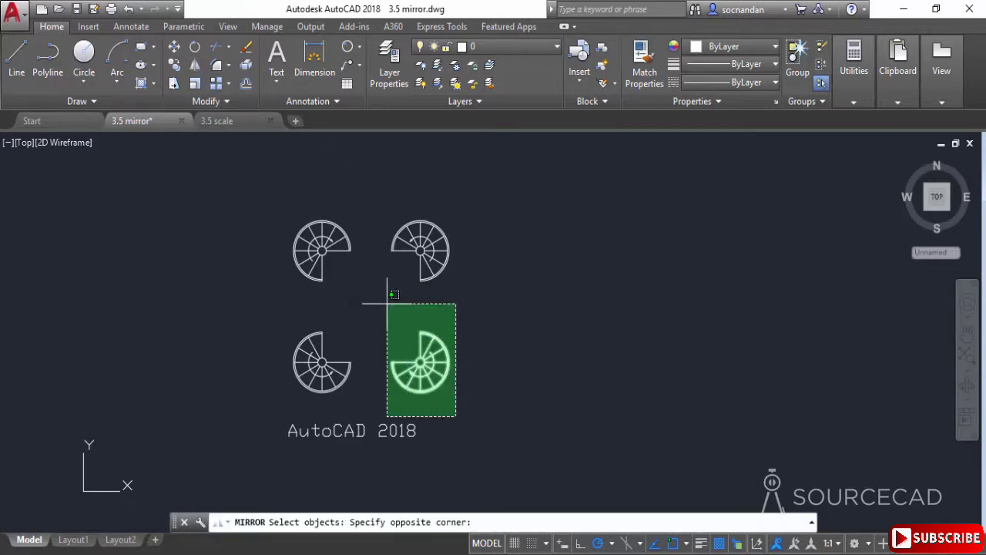
{"action": "left_click", "coordinate": [302, 223]}
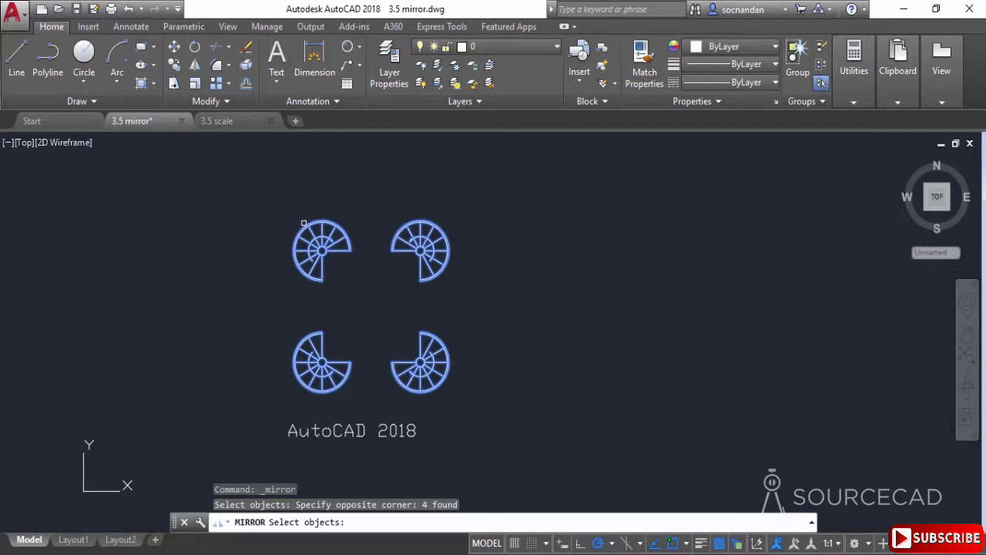
{"action": "key", "text": "Return"}
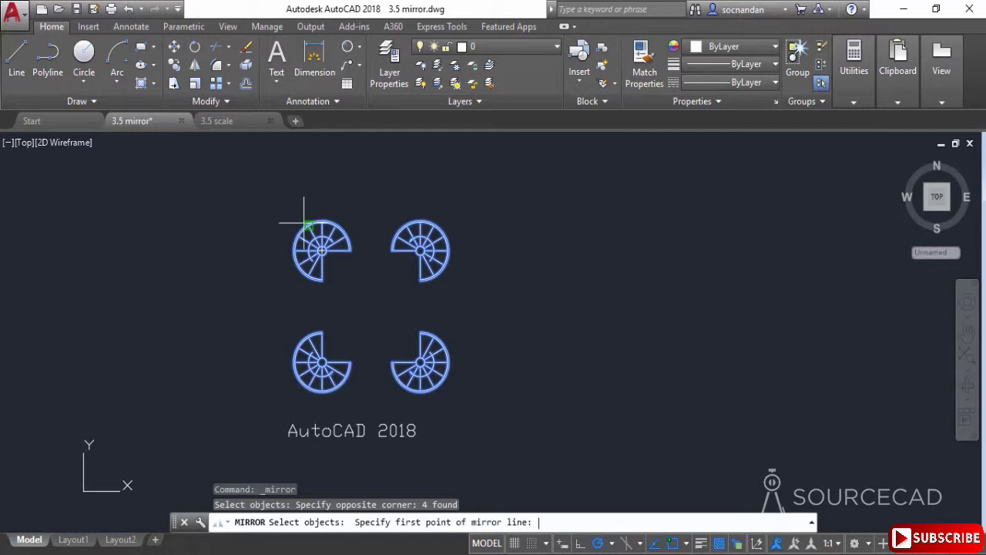
{"action": "left_click", "coordinate": [508, 224]}
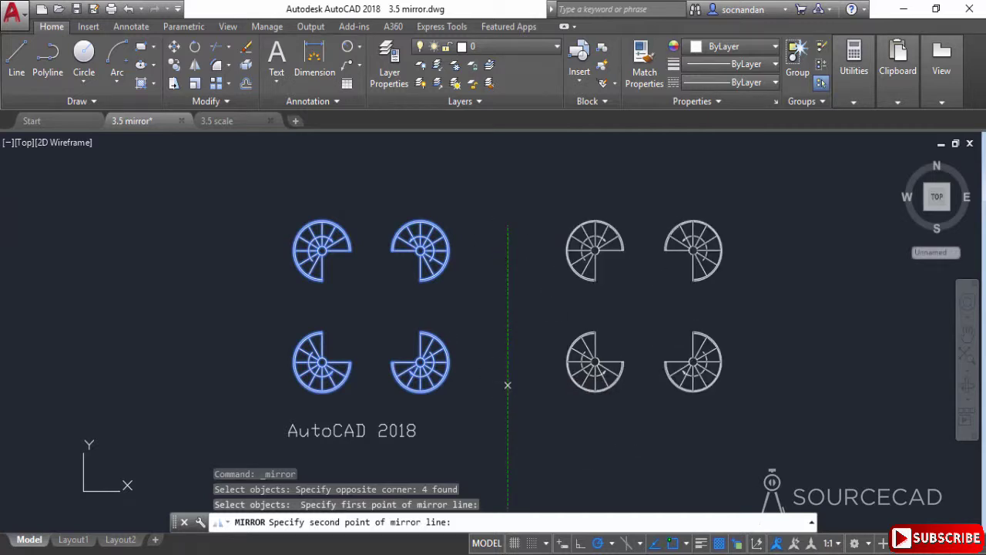
{"action": "left_click", "coordinate": [508, 386]}
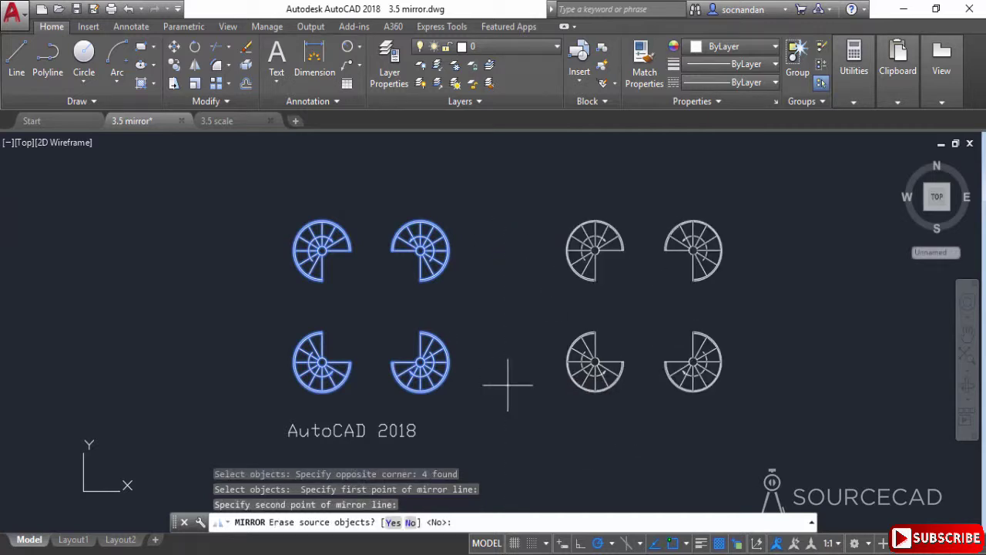
{"action": "left_click", "coordinate": [393, 523]}
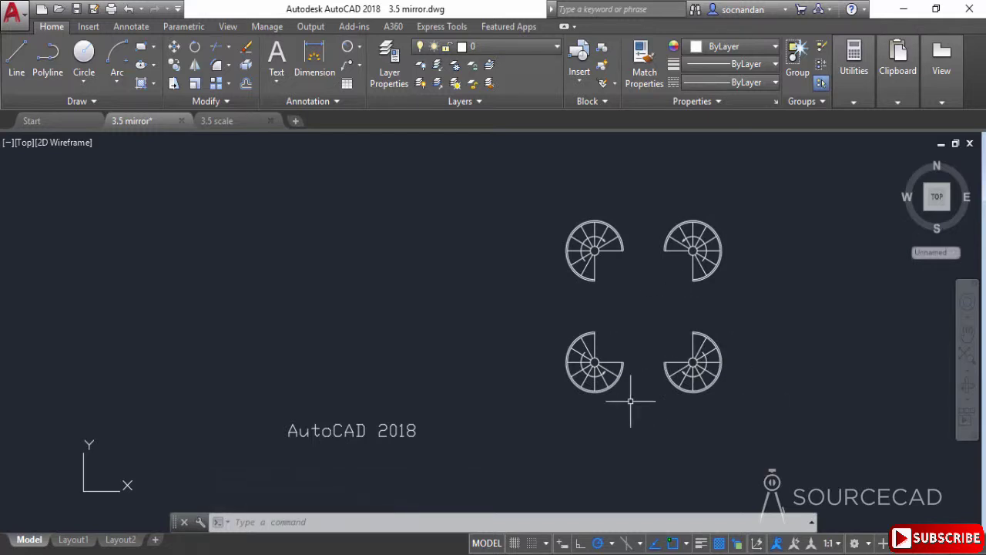
- Undo all the staircase mirror operations back to the single original staircase
{"action": "key", "text": "ctrl+z"}
{"action": "key", "text": "ctrl+z"}
{"action": "key", "text": "ctrl+z"}
{"action": "key", "text": "ctrl+z"}
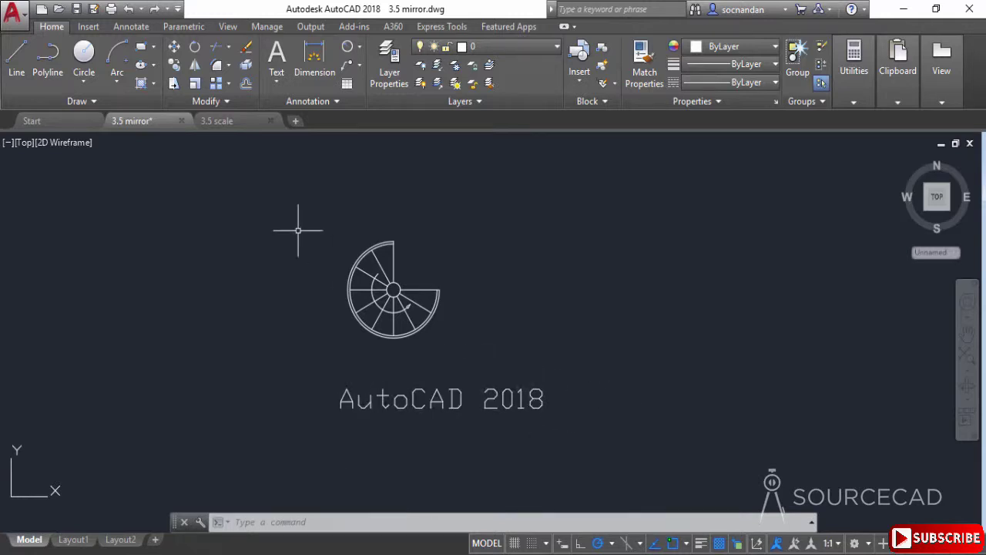
- Mirror the "AutoCAD 2018" text across a vertical line just past its right end, keeping the source text
{"action": "left_click", "coordinate": [195, 65]}
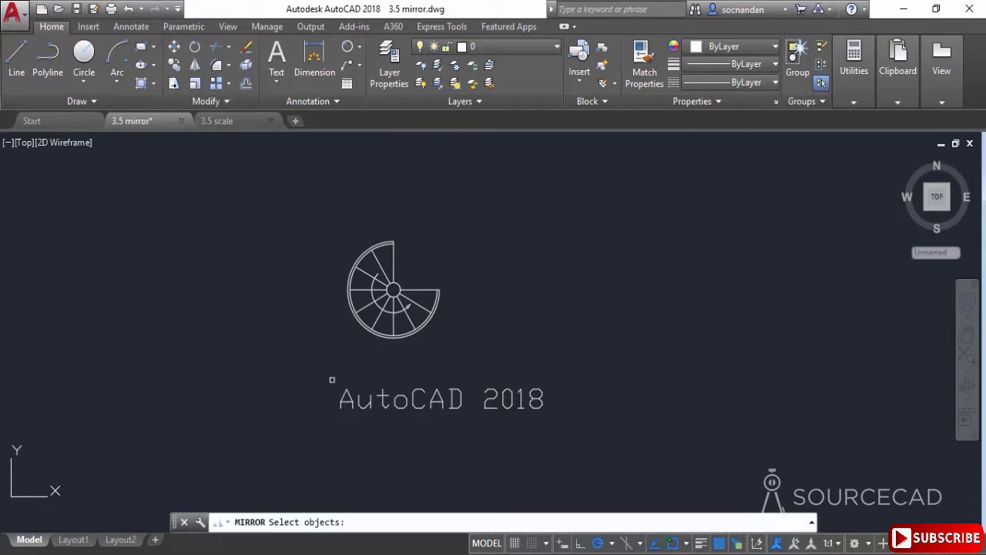
{"action": "left_click", "coordinate": [365, 400]}
{"action": "key", "text": "Return"}
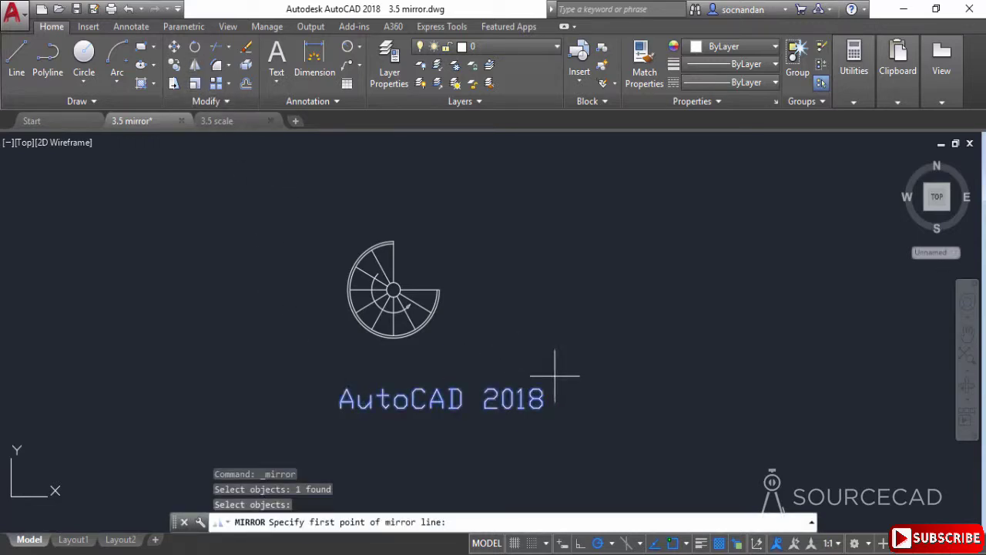
{"action": "left_click", "coordinate": [573, 411]}
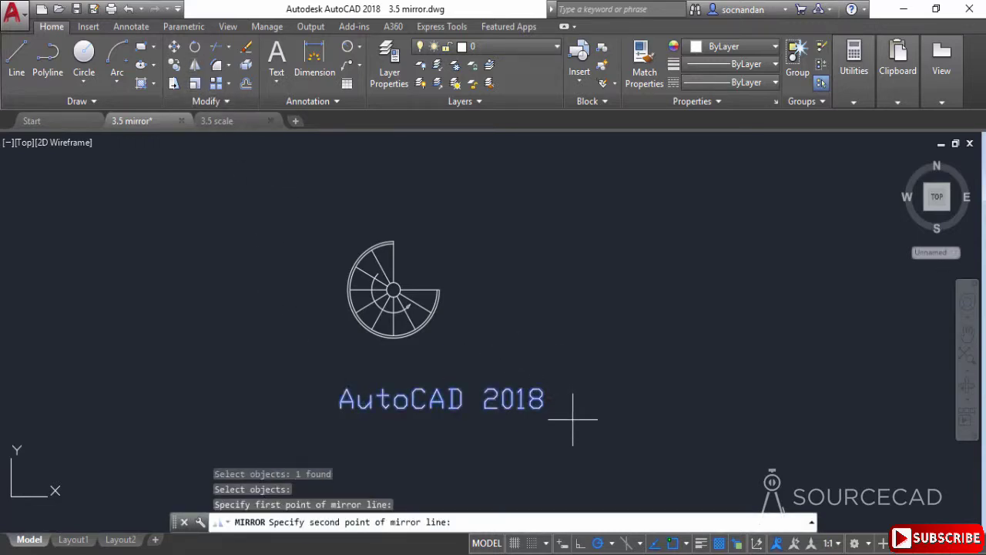
{"action": "left_click", "coordinate": [576, 353]}
{"action": "key", "text": "Return"}
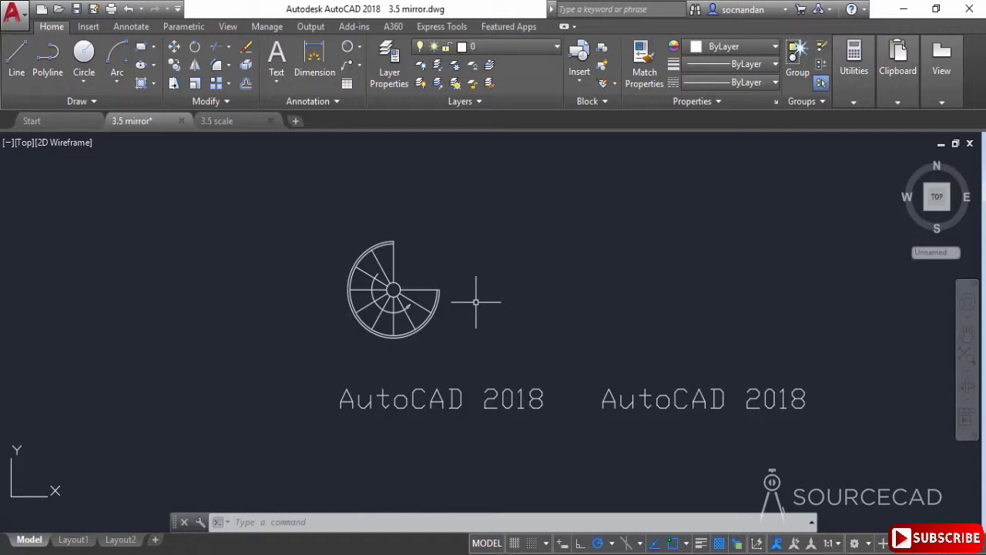
- Copy the original "AutoCAD 2018" text straight down to a spot just below it
{"action": "middle_click_drag", "start_coordinate": [583, 434], "coordinate": [509, 445]}
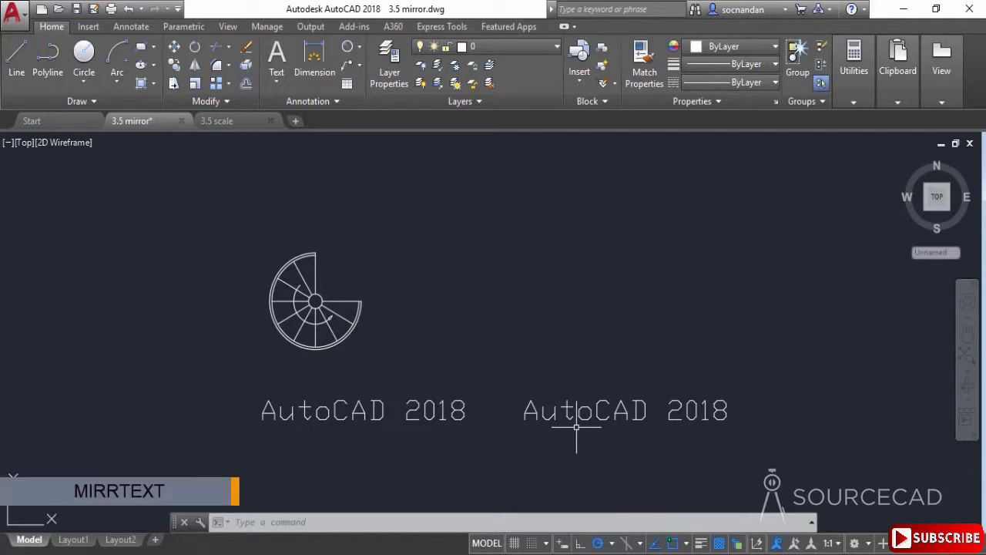
{"action": "left_click", "coordinate": [529, 407]}
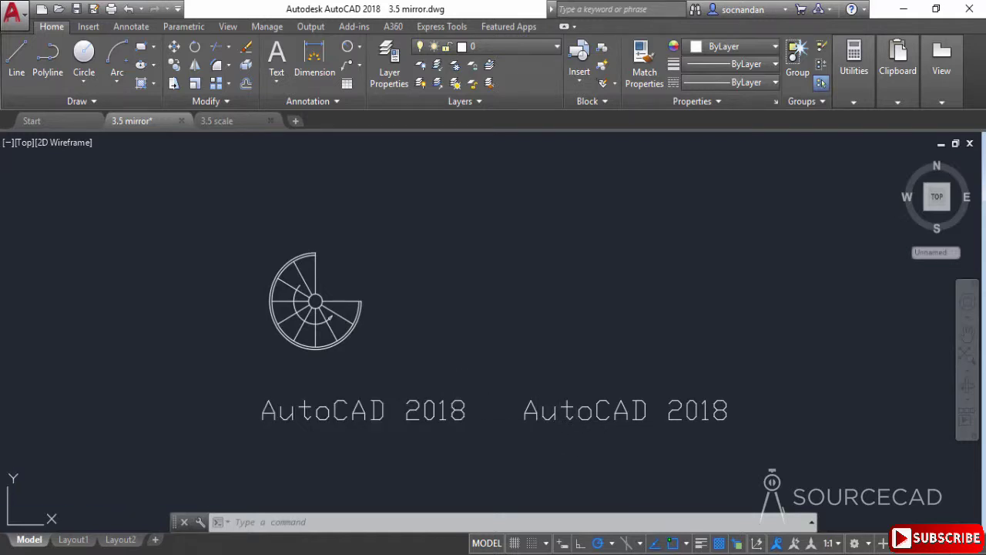
{"action": "left_click", "coordinate": [456, 392]}
{"action": "left_click", "coordinate": [174, 64]}
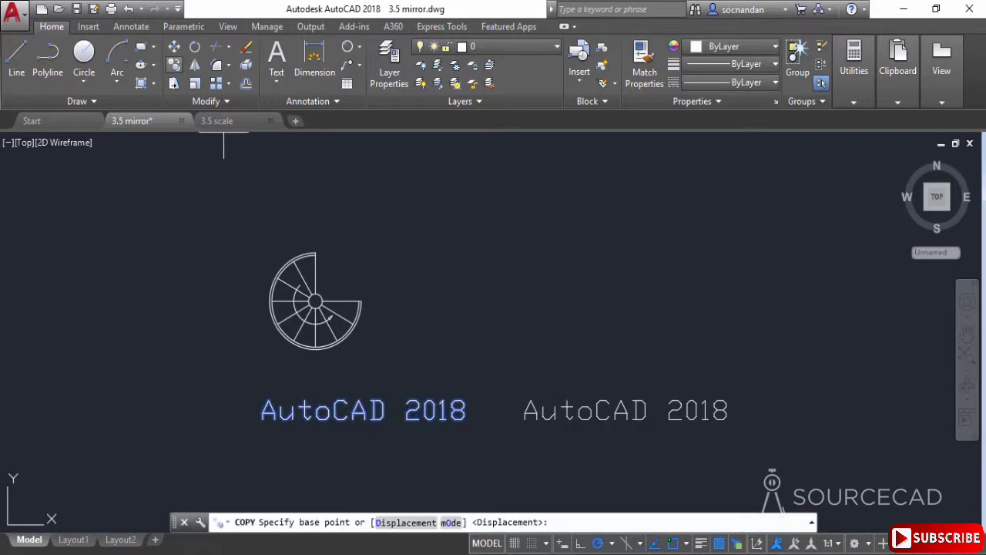
{"action": "left_click", "coordinate": [440, 386]}
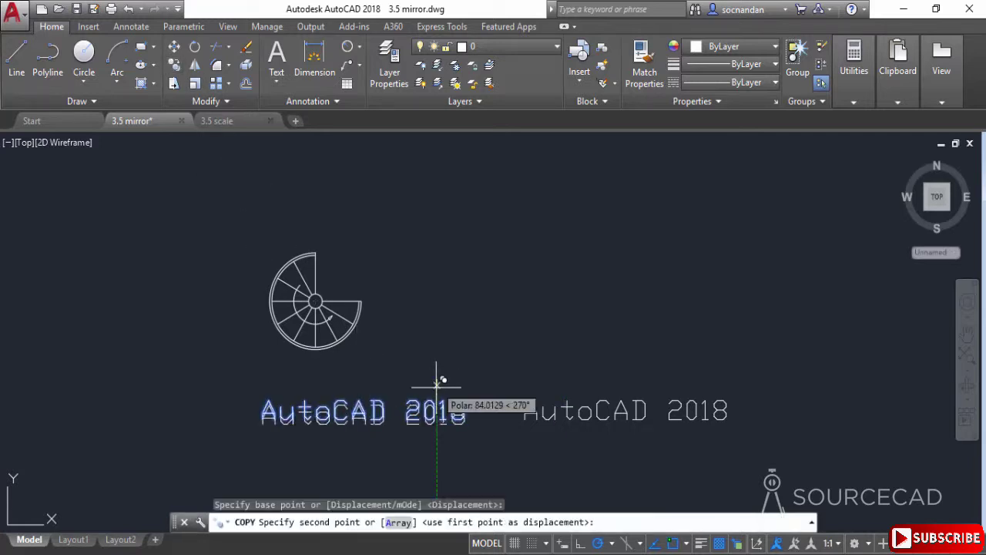
{"action": "left_click", "coordinate": [438, 443]}
{"action": "mouse_move", "coordinate": [524, 462]}
{"action": "middle_mouse_down"}
{"action": "mouse_move", "coordinate": [501, 357]}
{"action": "mouse_move", "coordinate": [511, 365]}
{"action": "middle_mouse_up"}
{"action": "key", "text": "Escape"}
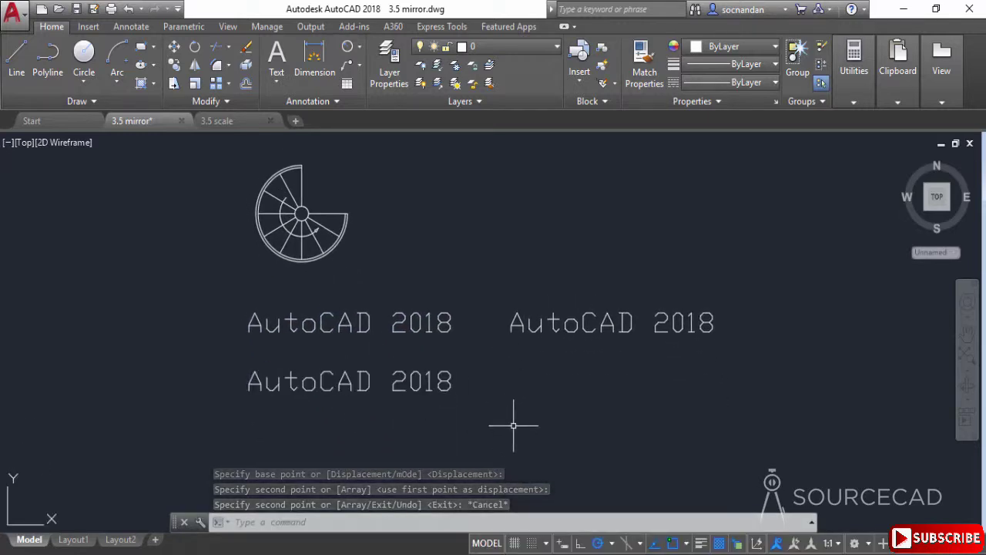
- Set the MIRRTEXT system variable to 1
{"action": "type", "text": "mi"}
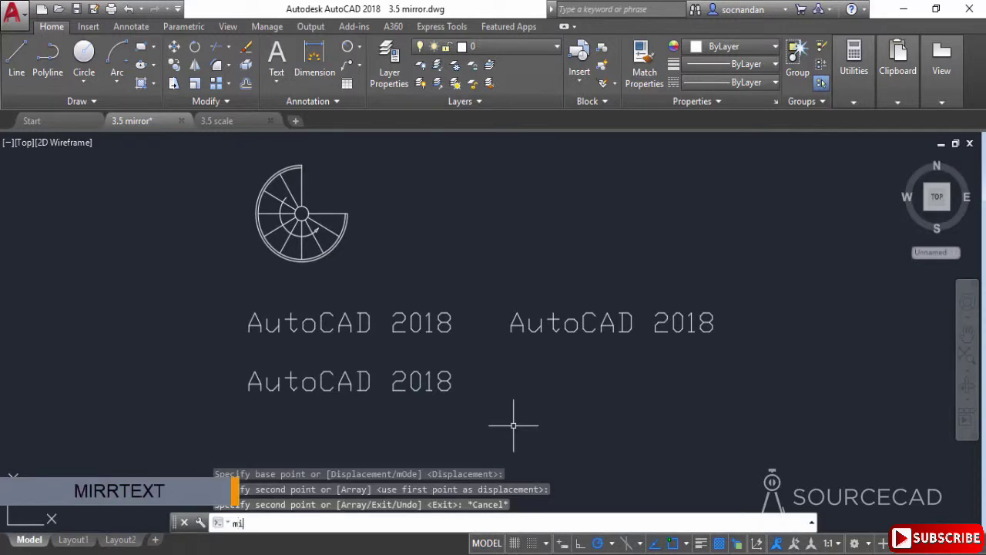
{"action": "type", "text": "rrtext"}
{"action": "key", "text": "Return"}
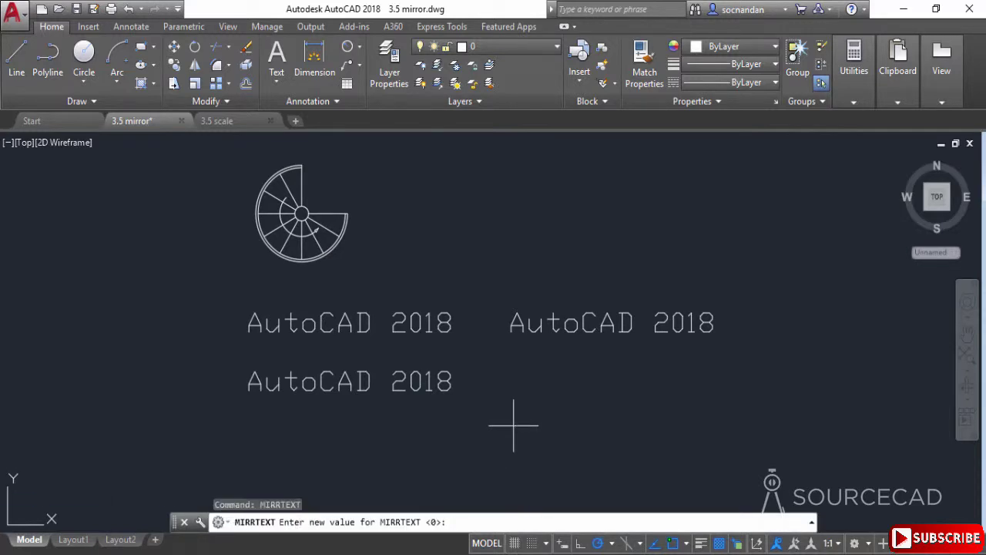
{"action": "type", "text": "1"}
{"action": "key", "text": "Return"}
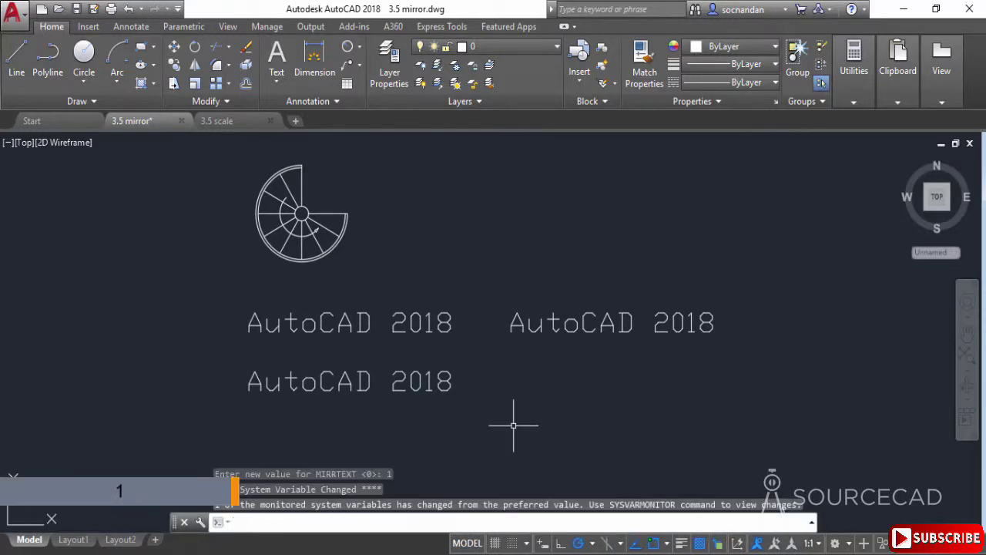
- Mirror the lower "AutoCAD 2018" text across a near-vertical line just past its right end, keeping the source text
{"action": "left_click", "coordinate": [197, 66]}
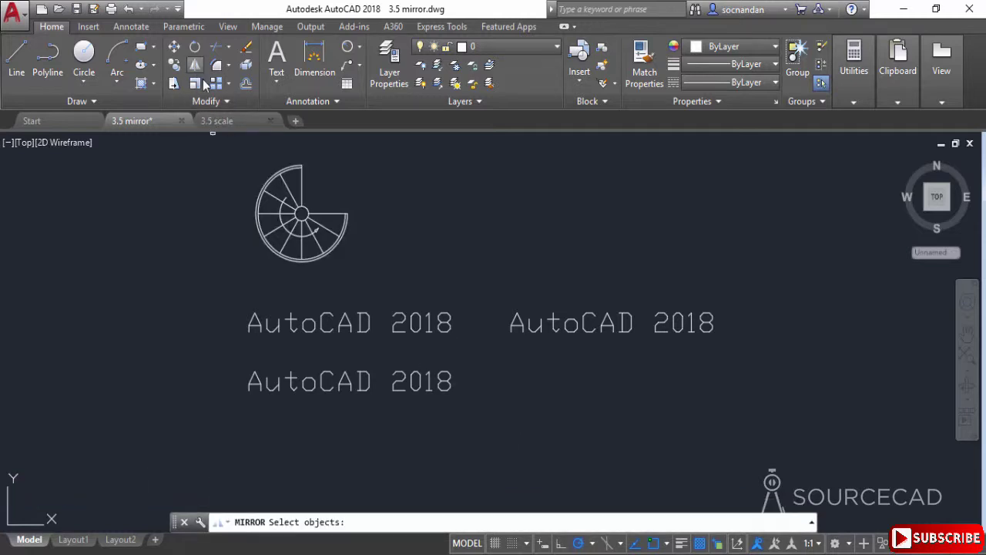
{"action": "left_click", "coordinate": [378, 391]}
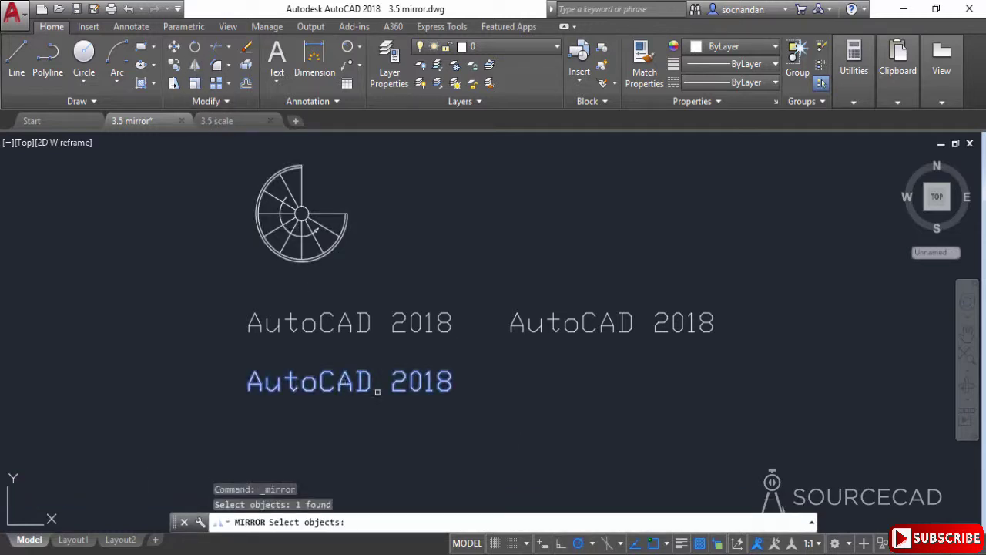
{"action": "key", "text": "Return"}
{"action": "left_click", "coordinate": [483, 414]}
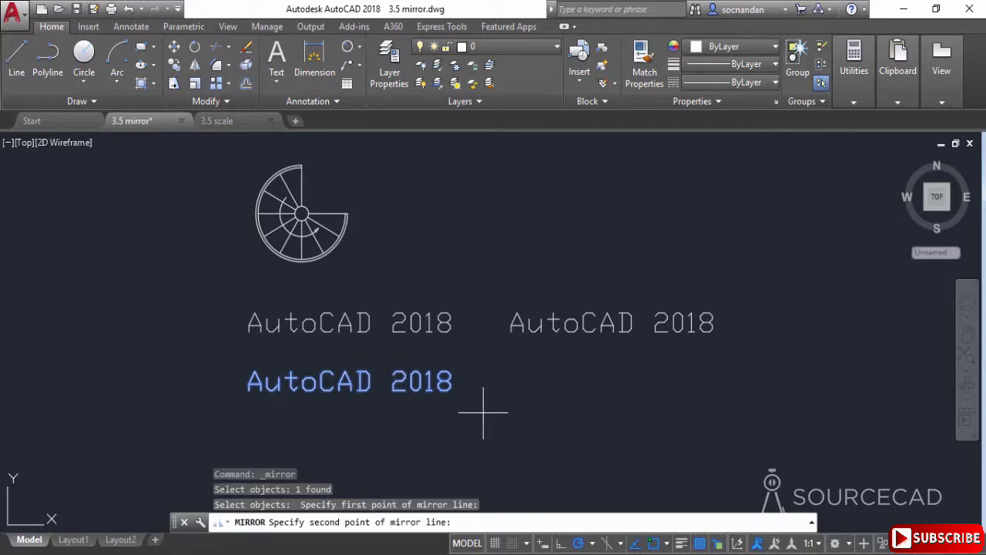
{"action": "left_click", "coordinate": [486, 347]}
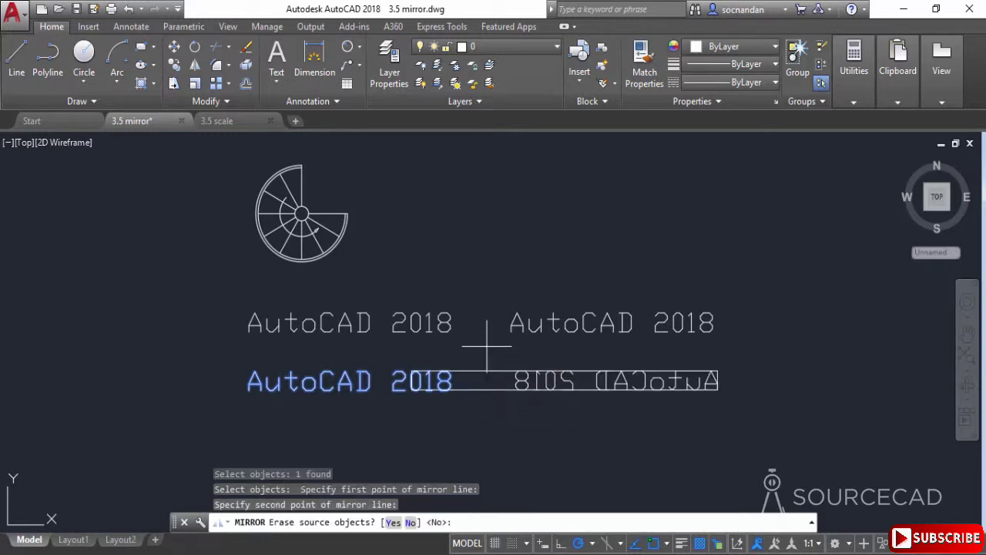
{"action": "key", "text": "Return"}
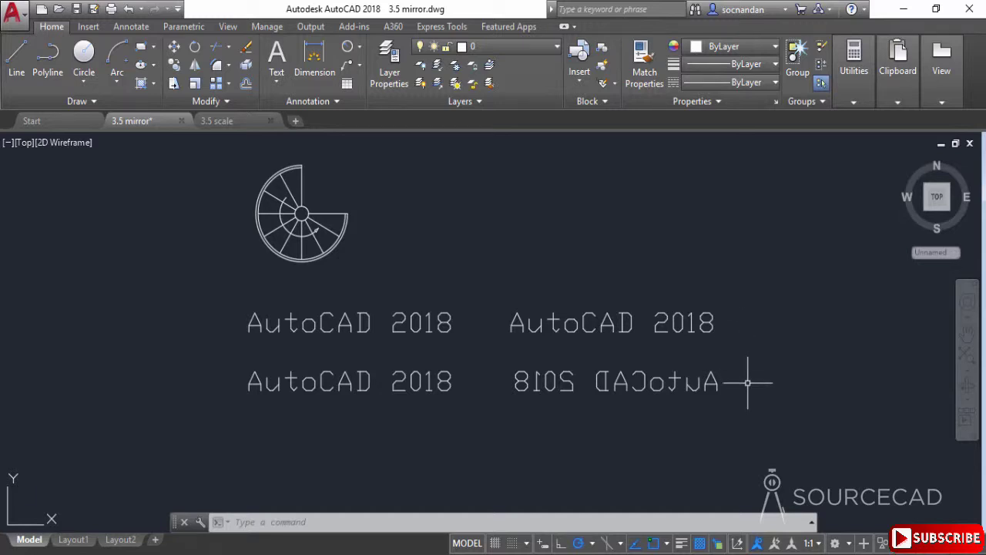
- Set the MIRRTEXT system variable to 0
{"action": "type", "text": "mirrtext"}
{"action": "key", "text": "Return"}
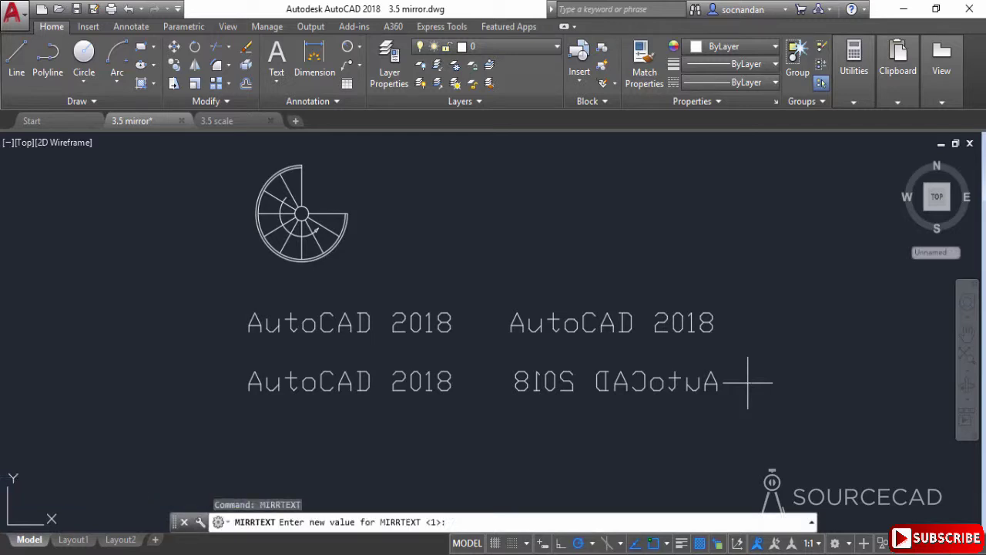
{"action": "type", "text": "0"}
{"action": "key", "text": "Return"}
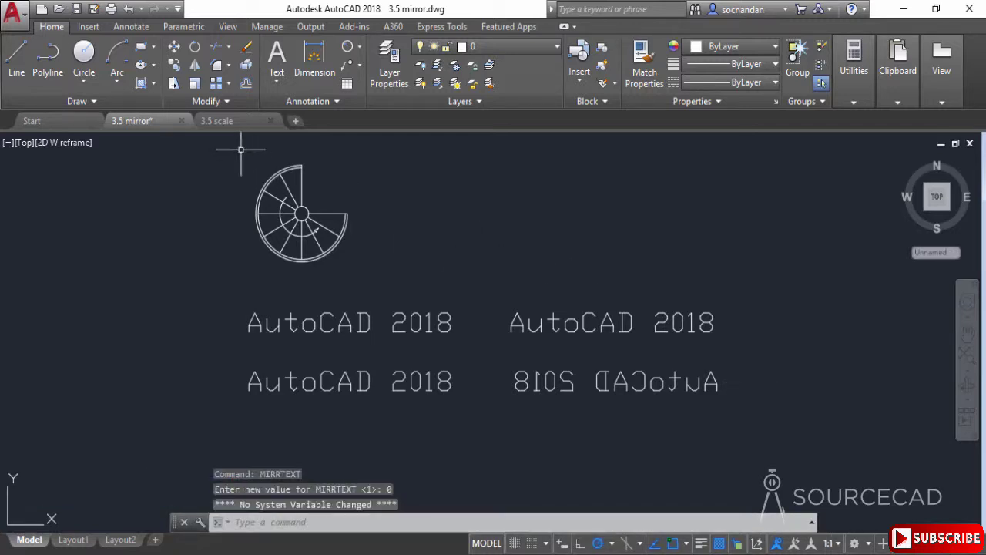
- Switch to the open "3.5 scale" drawing containing the window block
{"action": "left_click", "coordinate": [220, 121]}
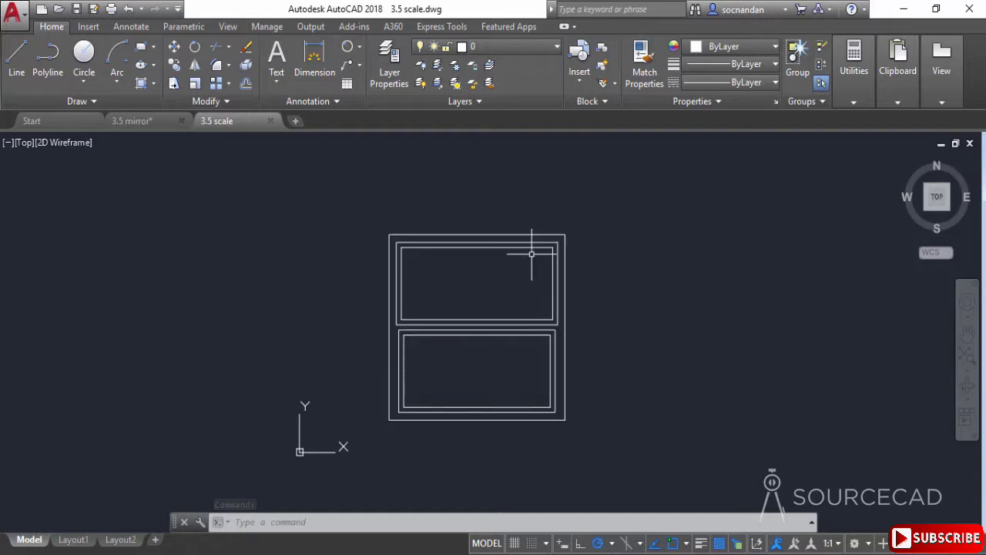
{"action": "middle_click_drag", "start_coordinate": [535, 243], "coordinate": [469, 239]}
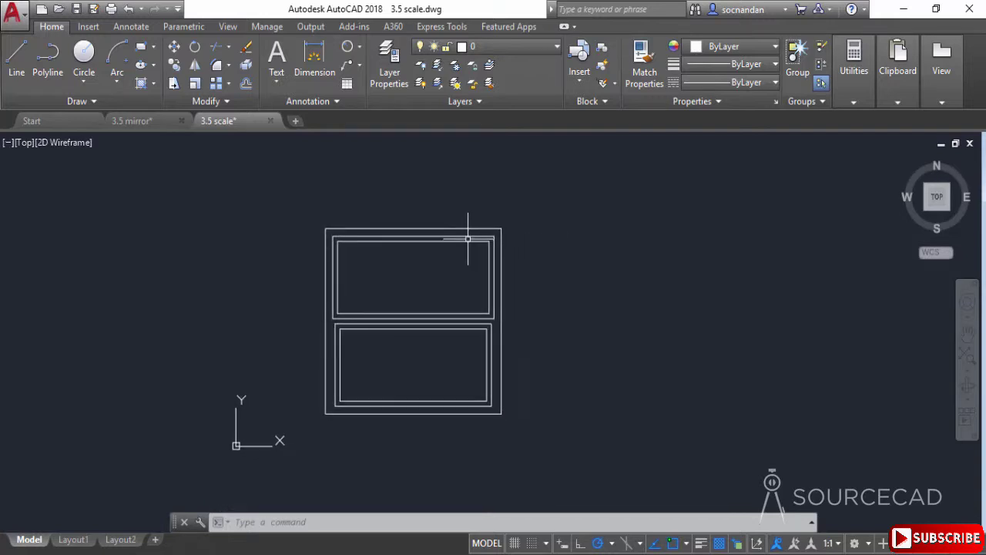
- Scale the window block by a factor of 1.2 from its lower-left corner, and undo the scaling
{"action": "left_click", "coordinate": [196, 87]}
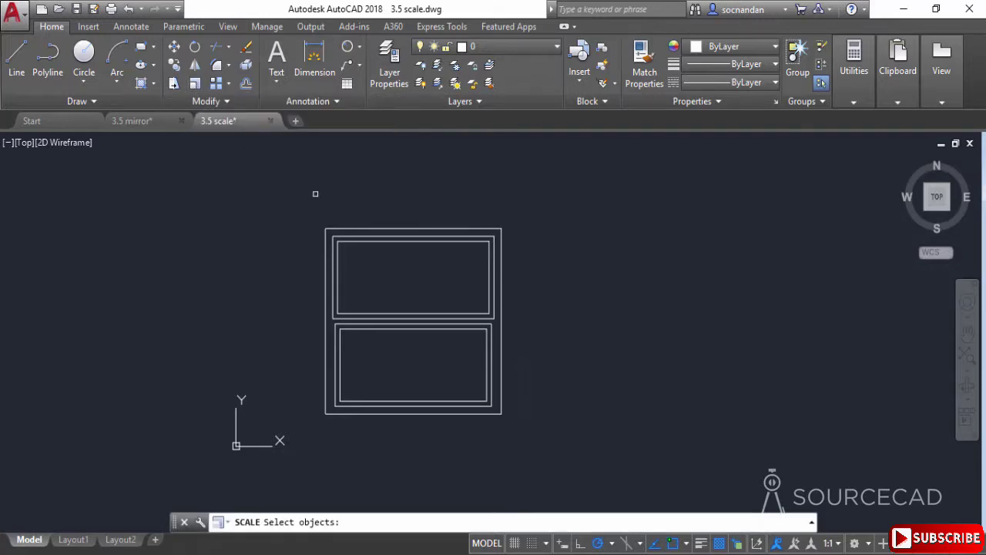
{"action": "left_click", "coordinate": [353, 229]}
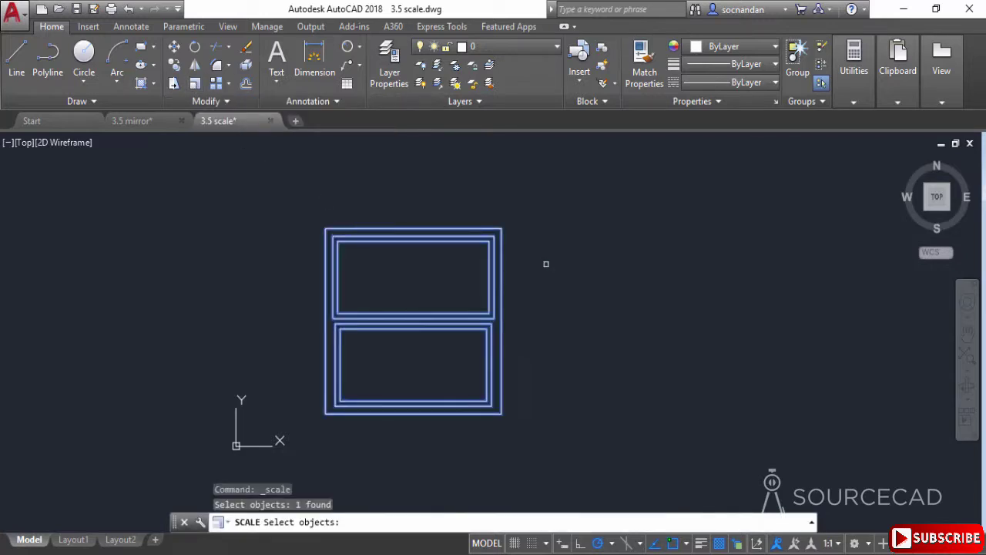
{"action": "key", "text": "Return"}
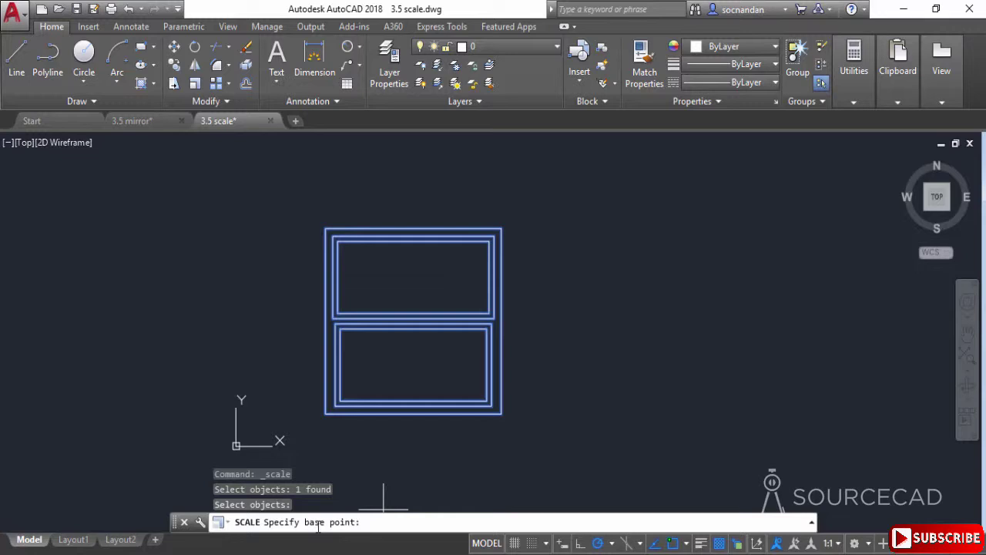
{"action": "left_click", "coordinate": [325, 413]}
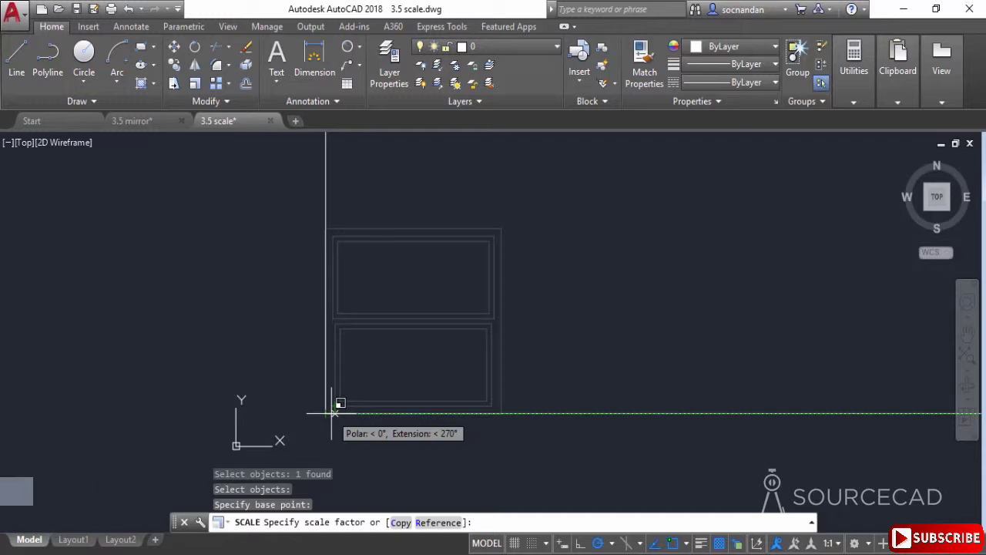
{"action": "type", "text": "1.2"}
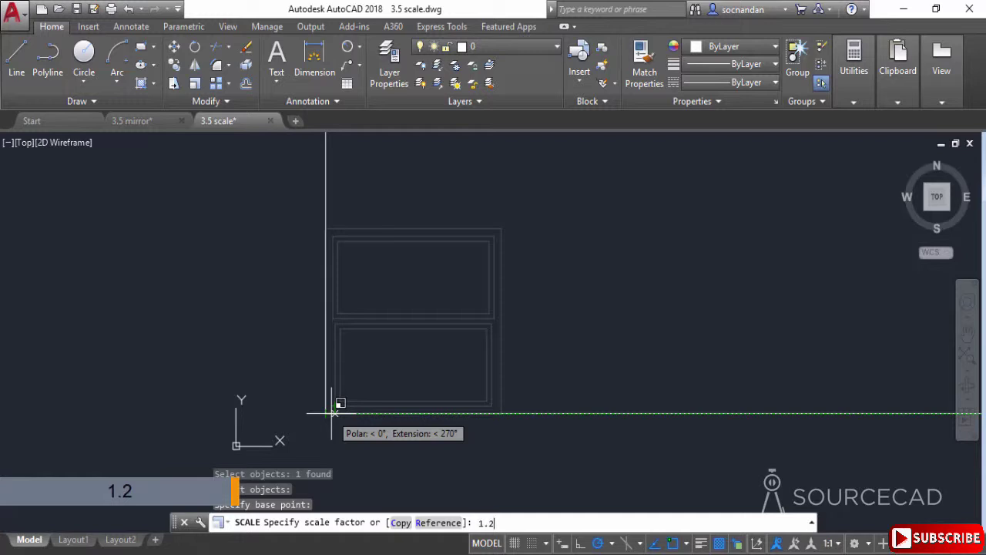
{"action": "key", "text": "Return"}
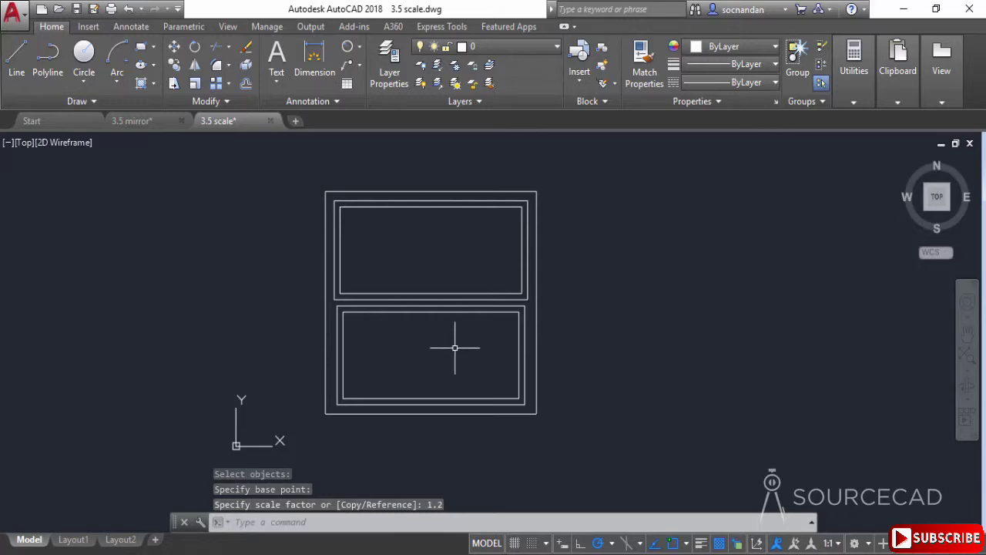
{"action": "key", "text": "ctrl+z"}
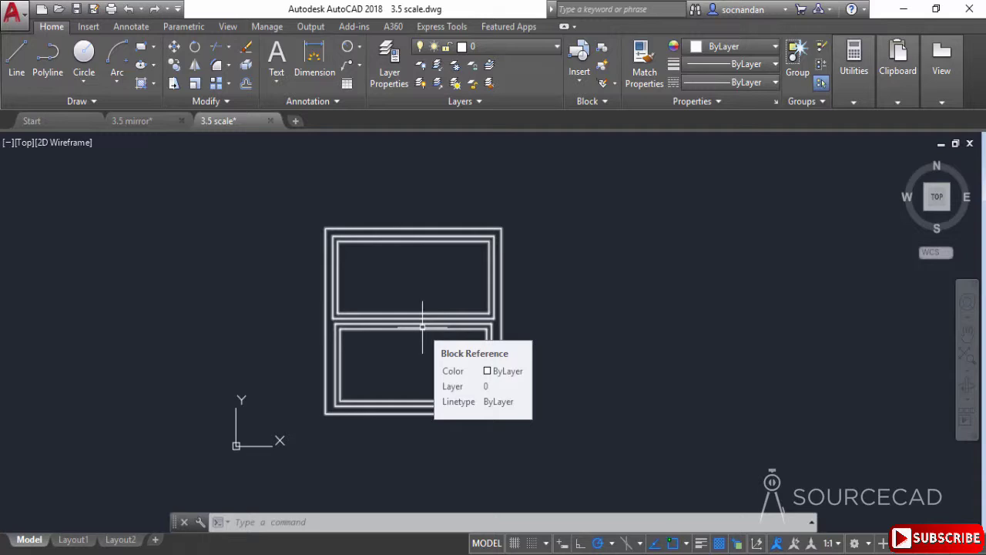
- Scale a copy of the window block by a factor of 0.5 from its lower-left corner, keeping the original
{"action": "left_click", "coordinate": [195, 84]}
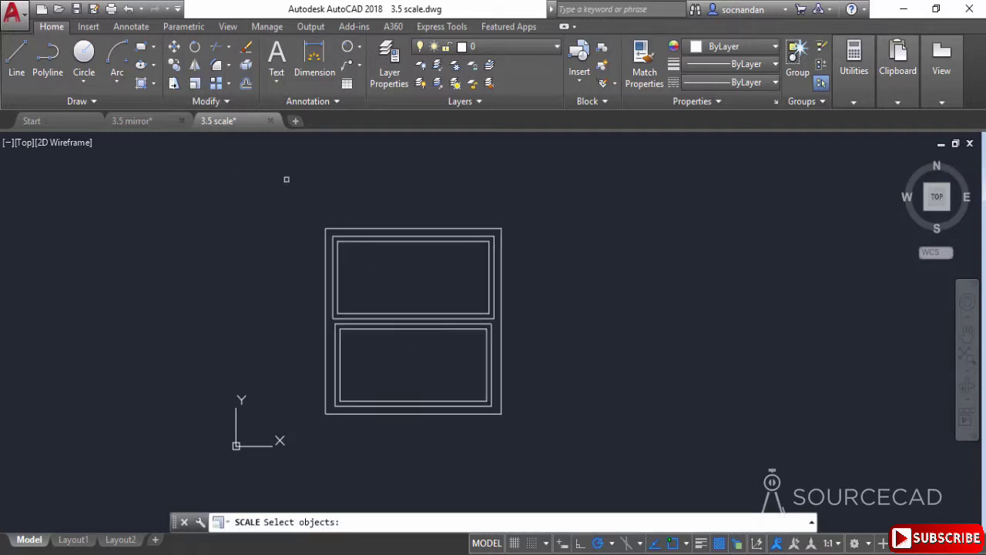
{"action": "left_click", "coordinate": [333, 228]}
{"action": "key", "text": "Return"}
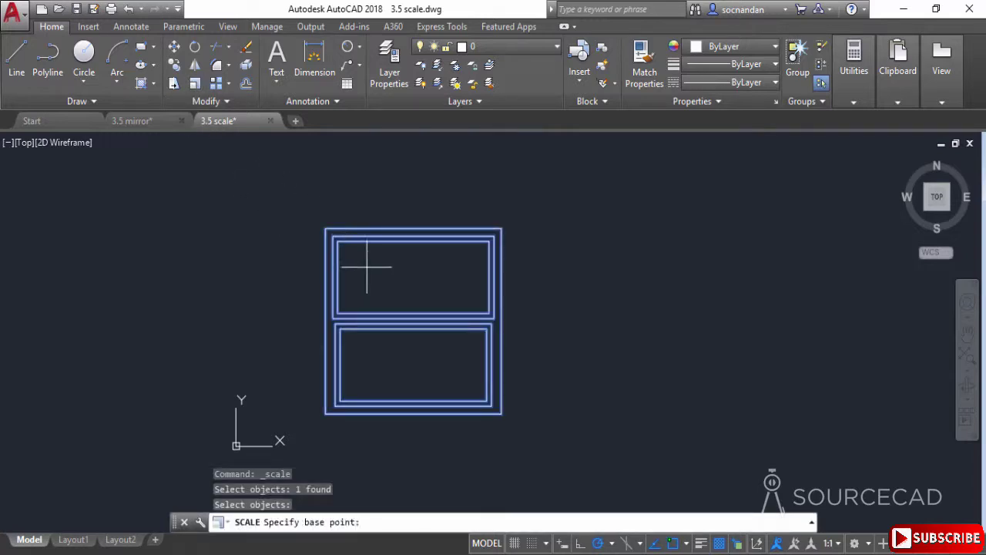
{"action": "left_click", "coordinate": [325, 413]}
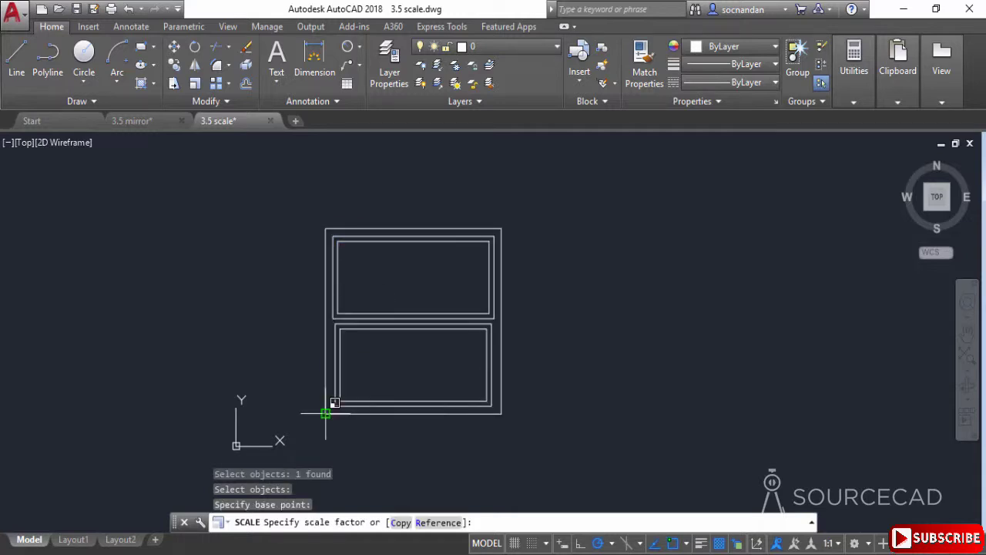
{"action": "left_click", "coordinate": [401, 522]}
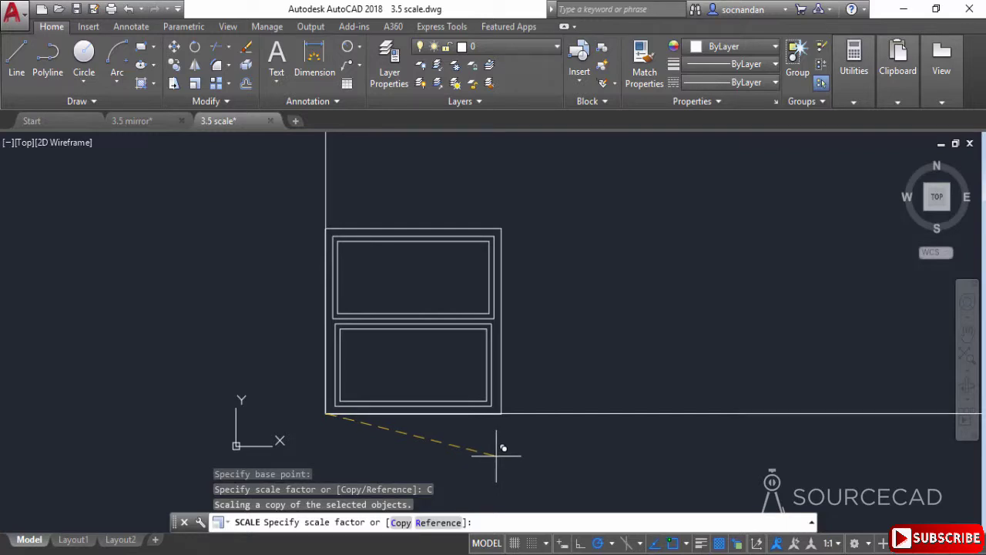
{"action": "type", "text": "0.5"}
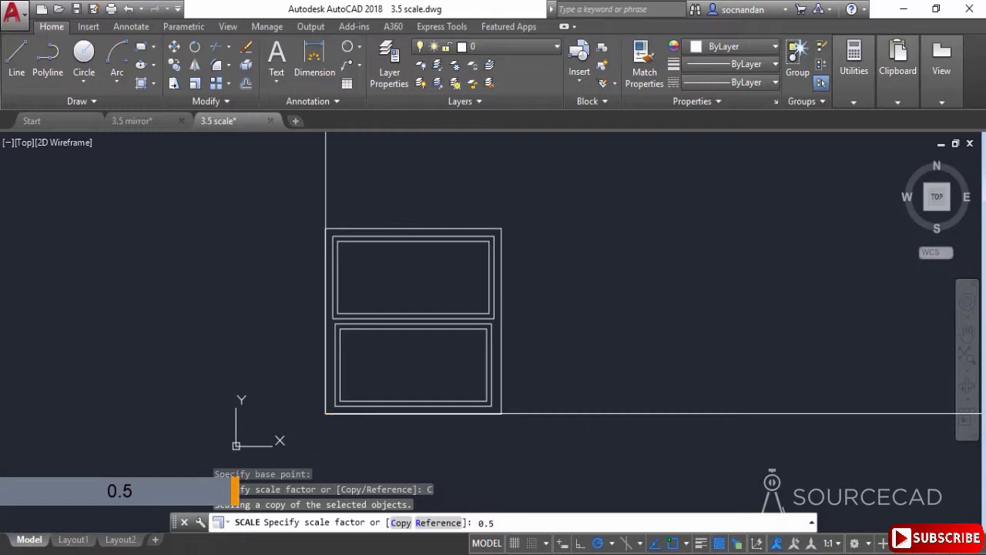
{"action": "key", "text": "Return"}
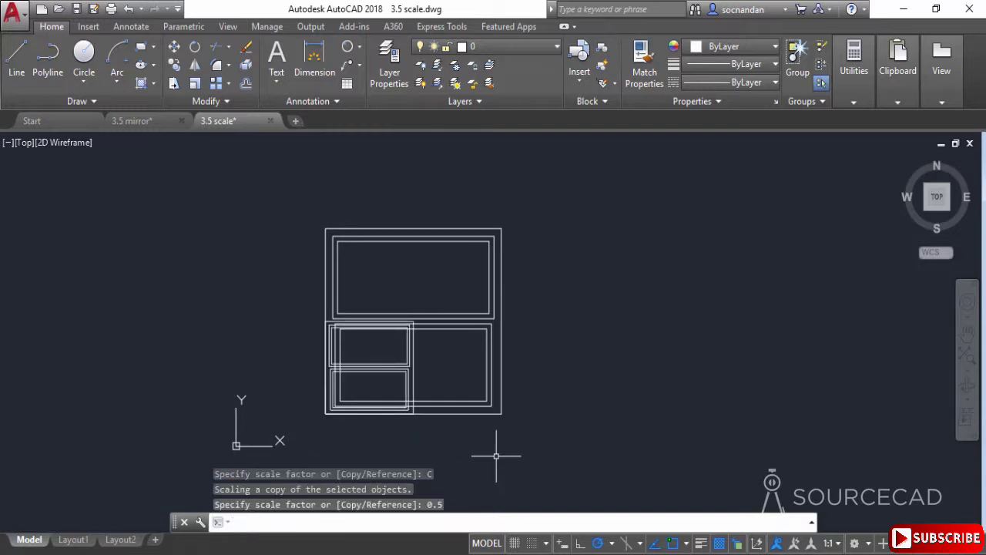
- Move the half-size window copy clear of the original's left side, and undo both the move and the scaled copy
{"action": "left_click", "coordinate": [410, 363]}
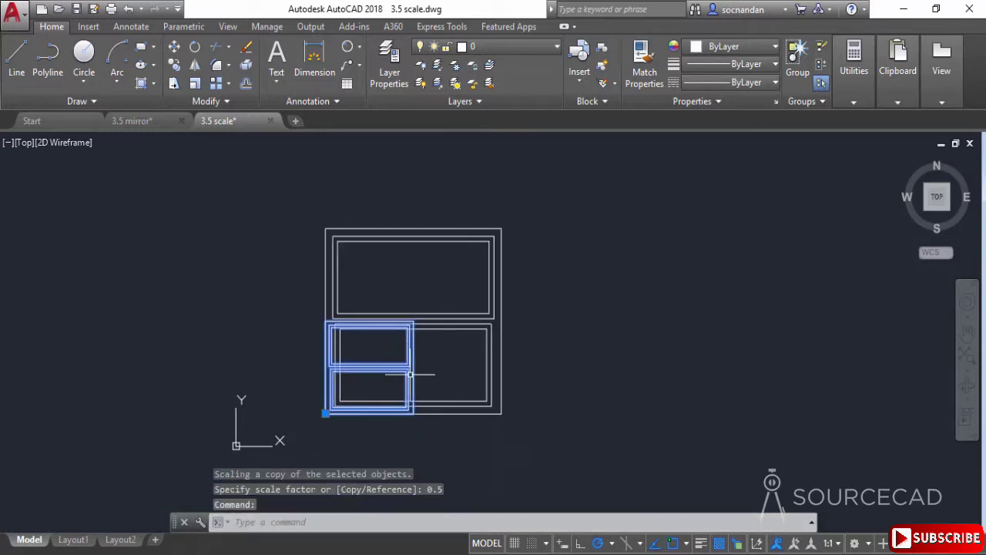
{"action": "left_click", "coordinate": [326, 414]}
{"action": "left_click", "coordinate": [202, 368]}
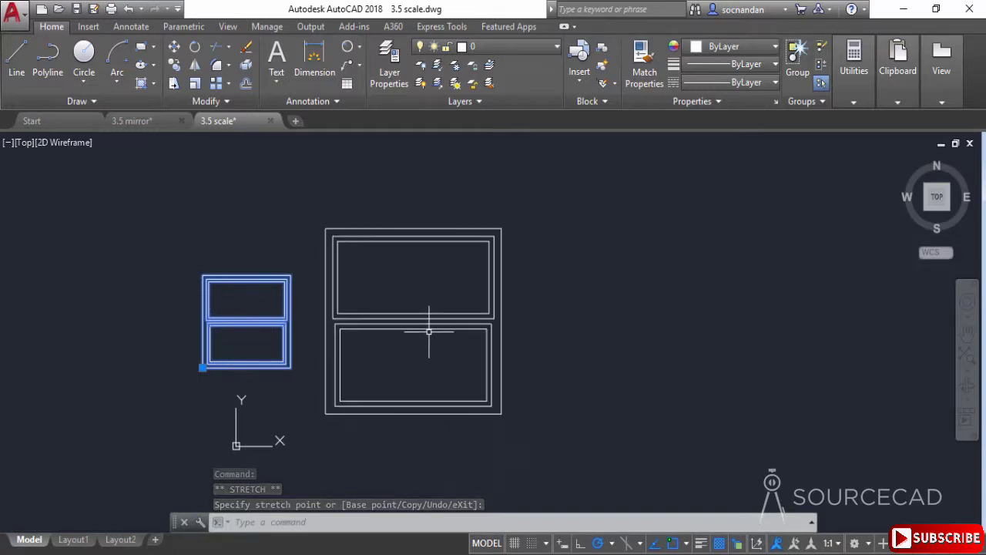
{"action": "key", "text": "Escape"}
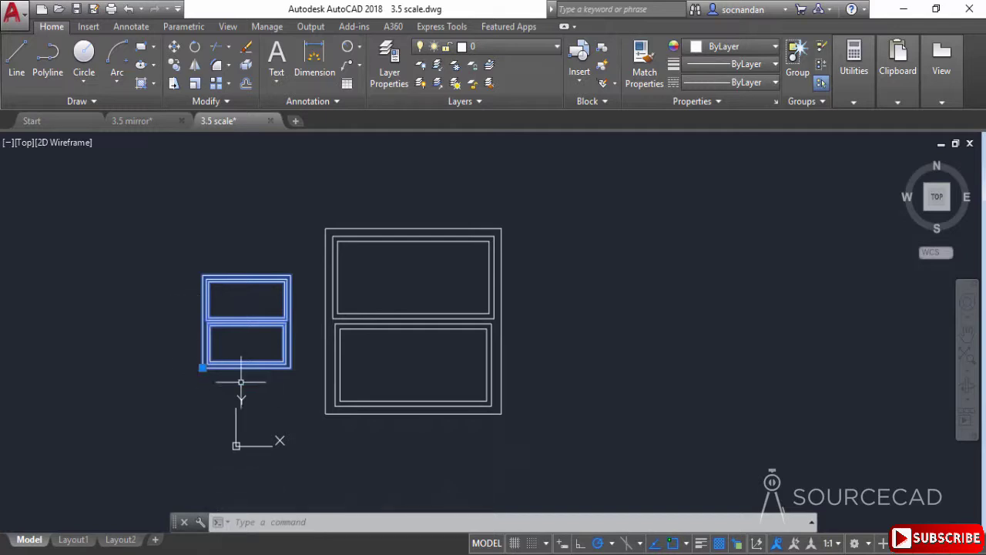
{"action": "key", "text": "ctrl+z"}
{"action": "key", "text": "ctrl+z"}
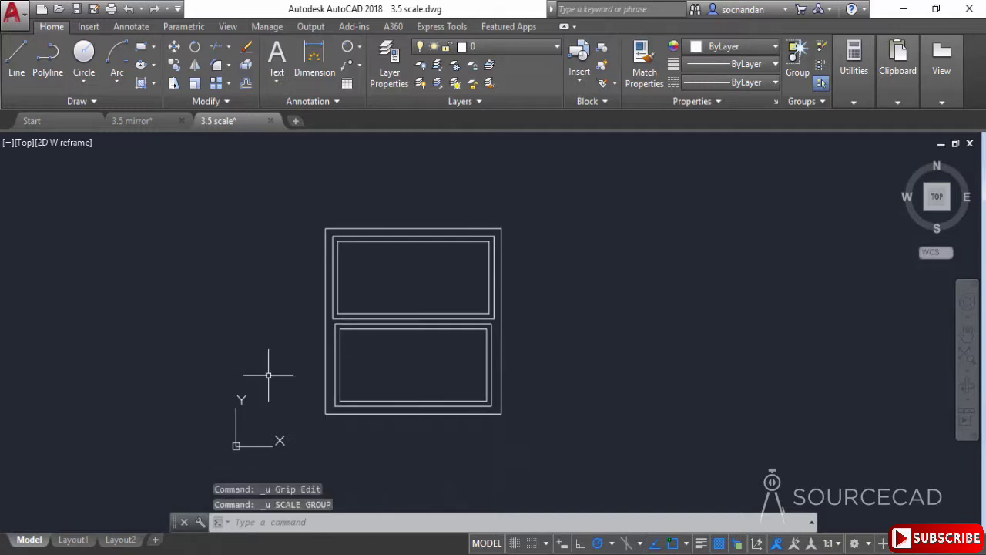
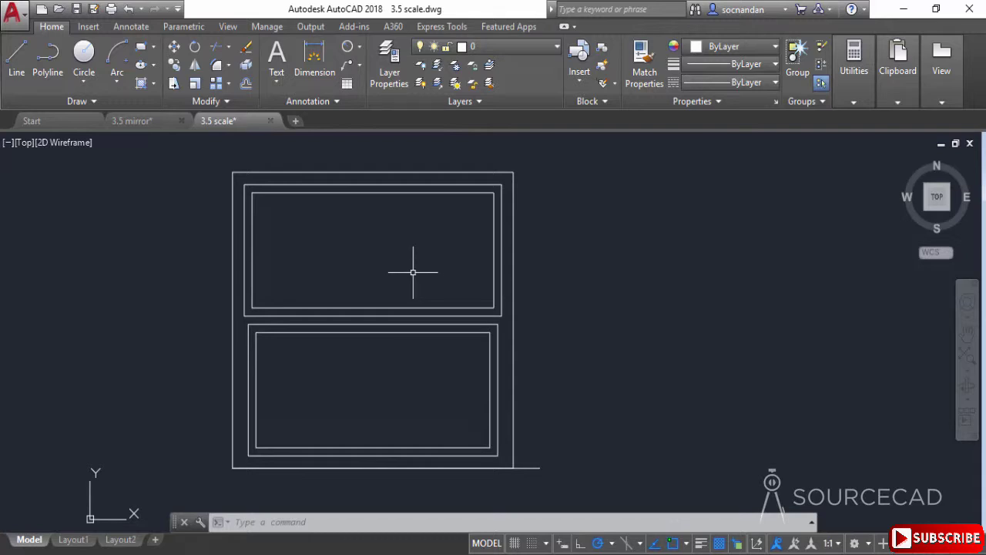
- Scale the window block by reference from its lower-left corner, using its bottom edge as reference length and the base line's right endpoint as new length
{"action": "left_click", "coordinate": [196, 84]}
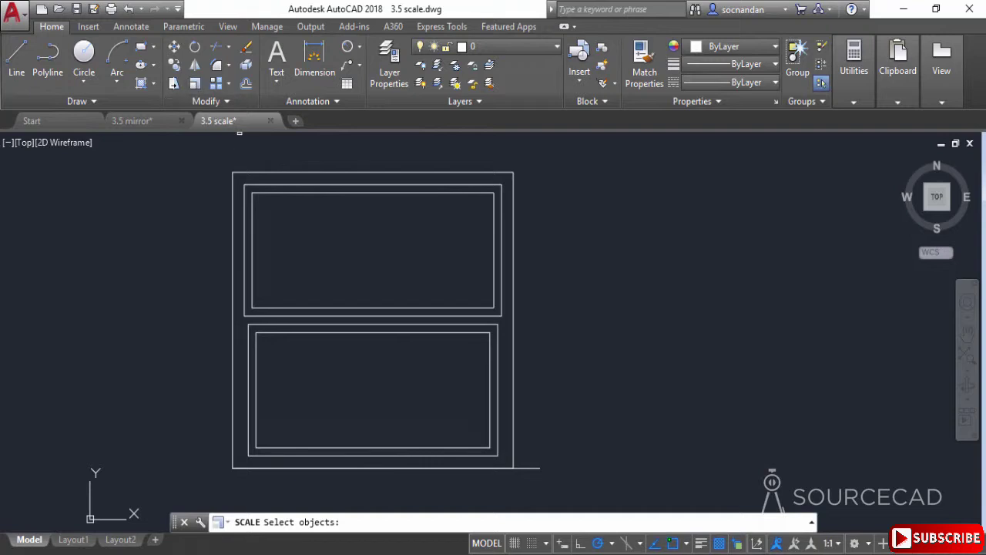
{"action": "left_click", "coordinate": [290, 173]}
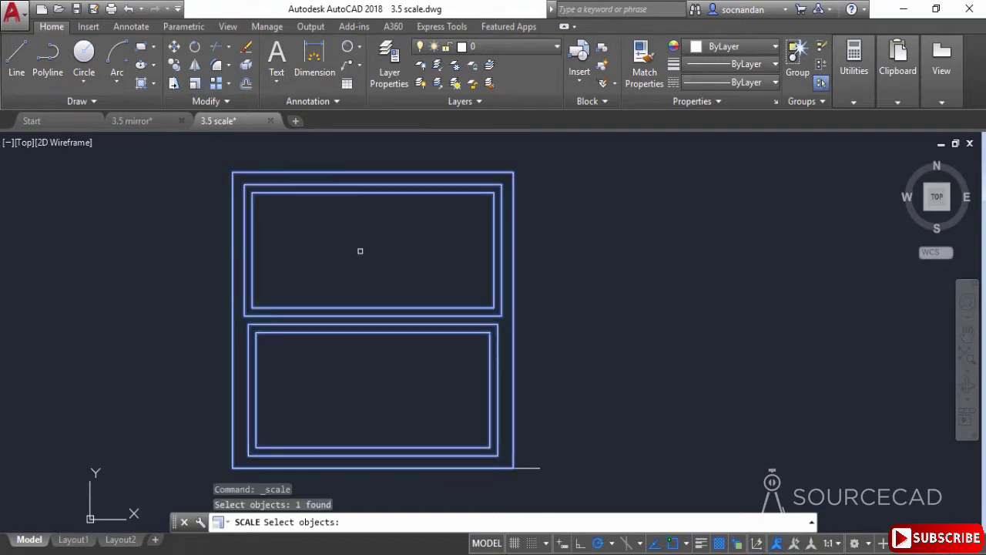
{"action": "key", "text": "Return"}
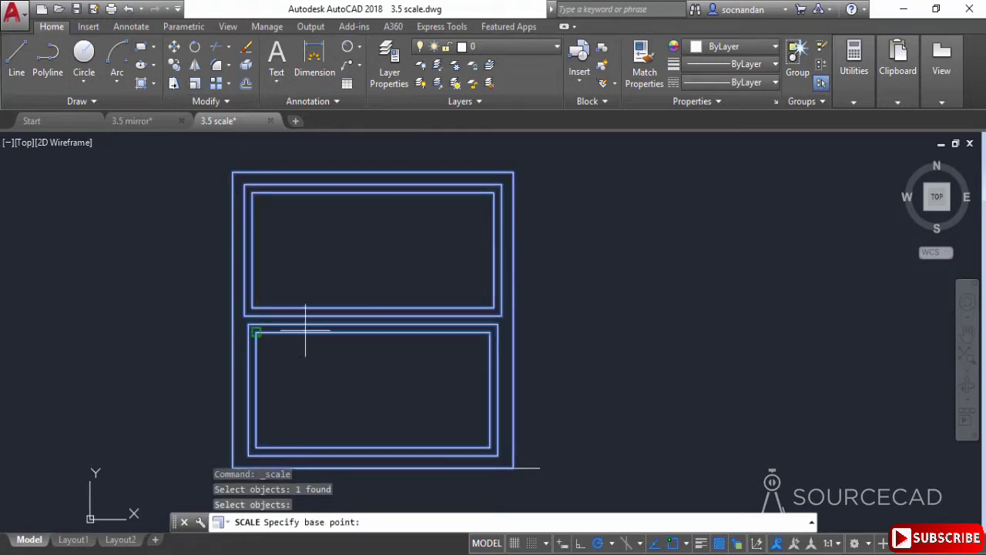
{"action": "middle_click_drag", "start_coordinate": [335, 418], "coordinate": [355, 396]}
{"action": "left_click", "coordinate": [253, 444]}
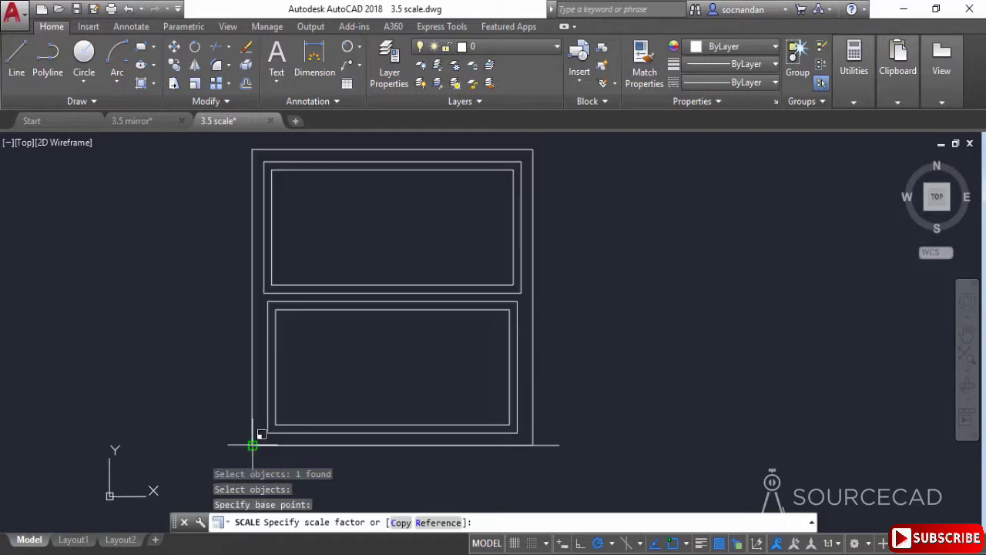
{"action": "left_click", "coordinate": [438, 523]}
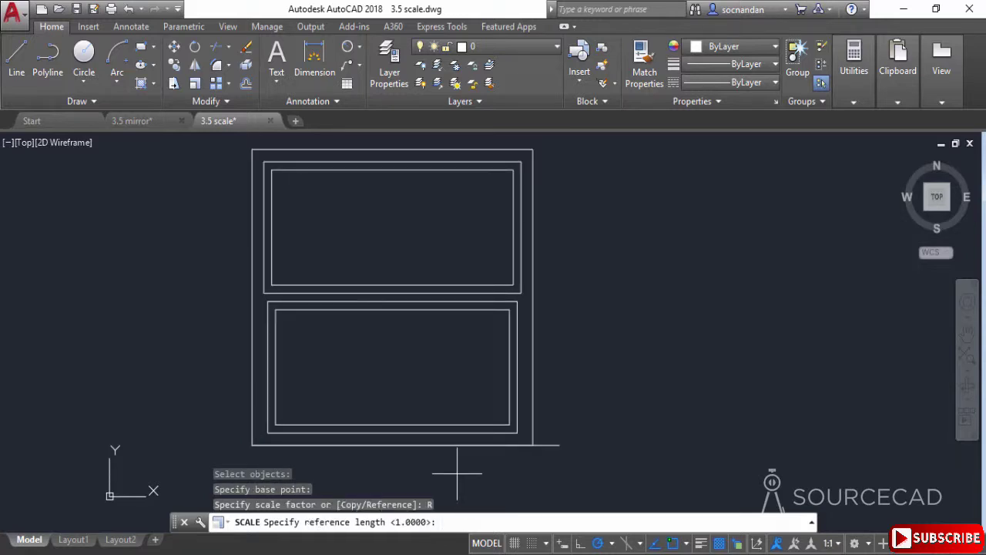
{"action": "left_click", "coordinate": [253, 446]}
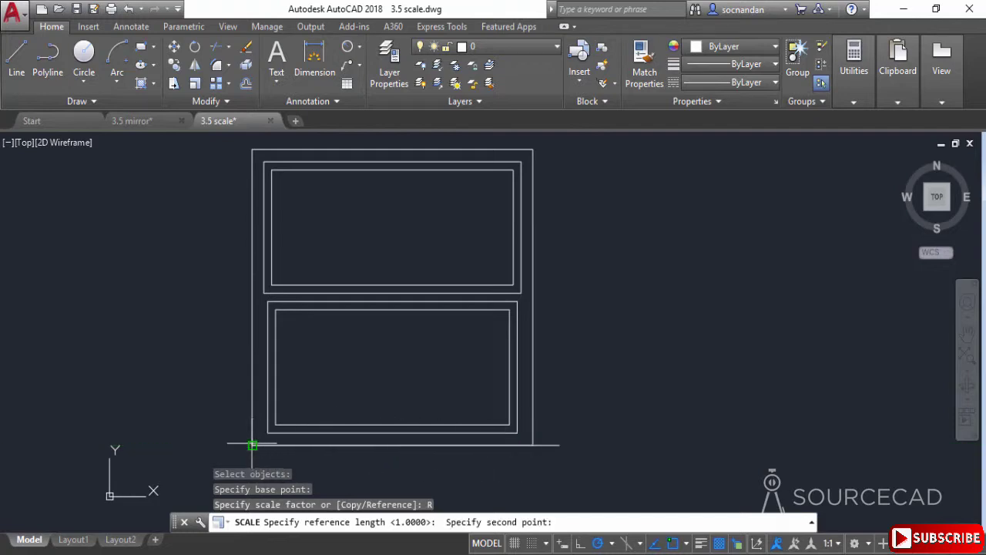
{"action": "left_click", "coordinate": [534, 445]}
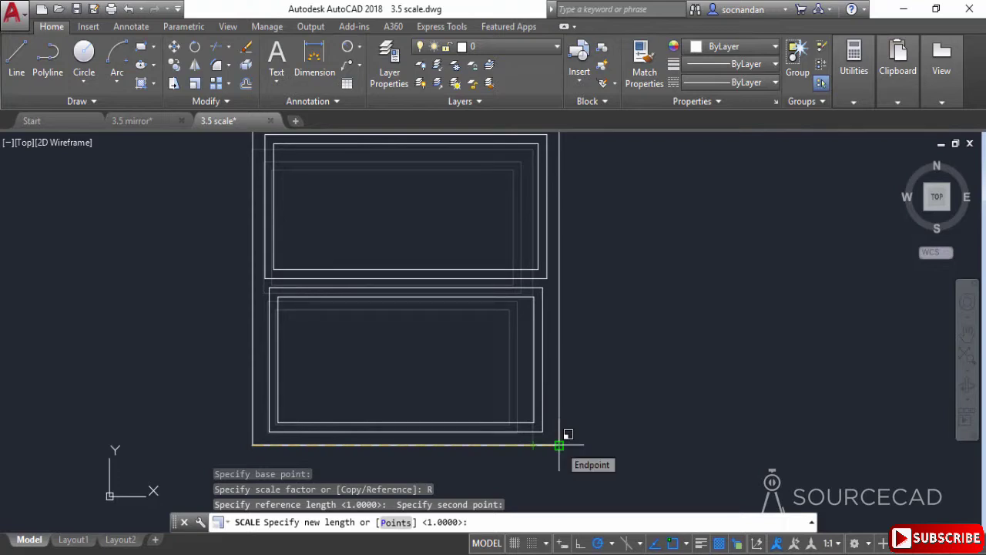
{"action": "left_click", "coordinate": [559, 445]}
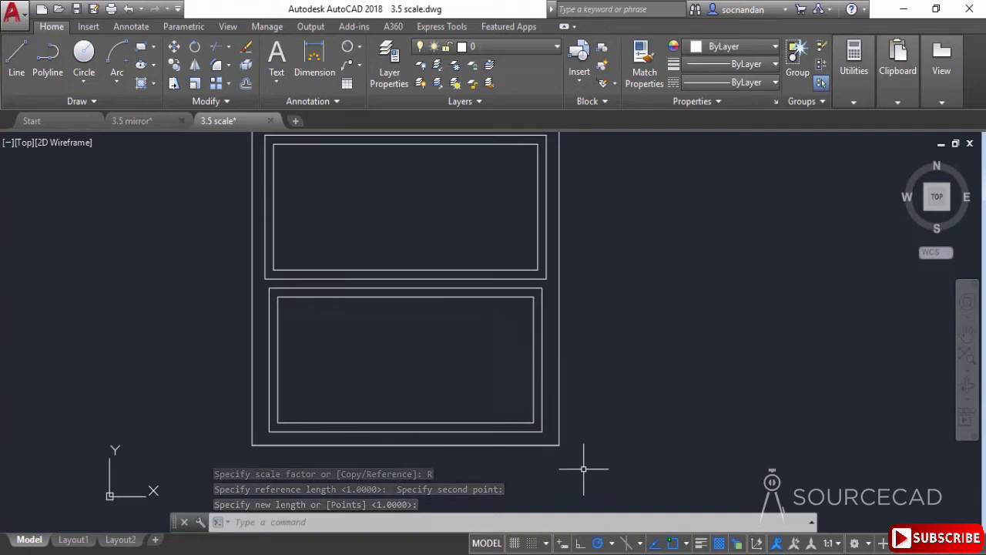
- Erase the reference line lying along the bottom edge of the window block
{"action": "middle_click_drag", "start_coordinate": [480, 259], "coordinate": [504, 286]}
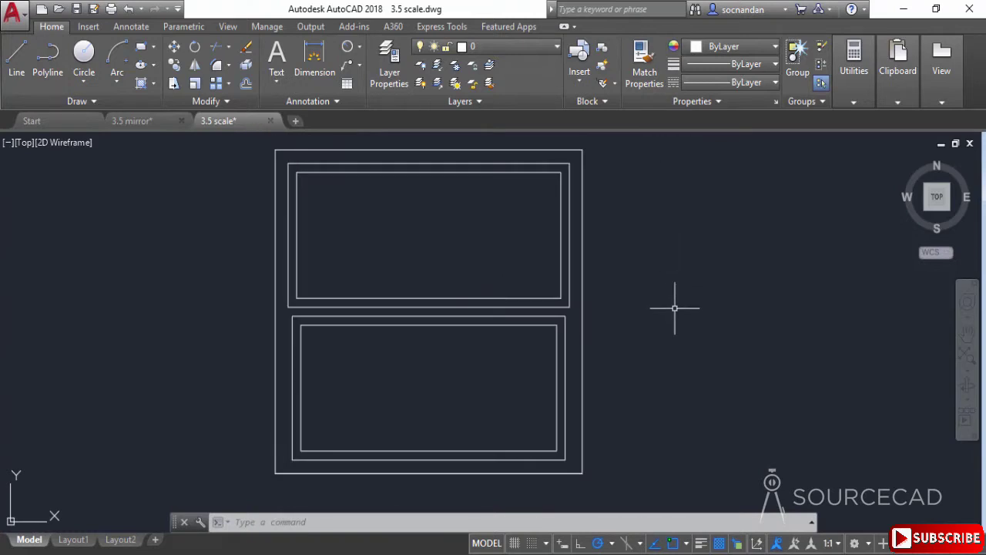
{"action": "left_click", "coordinate": [550, 473]}
{"action": "left_click", "coordinate": [623, 479]}
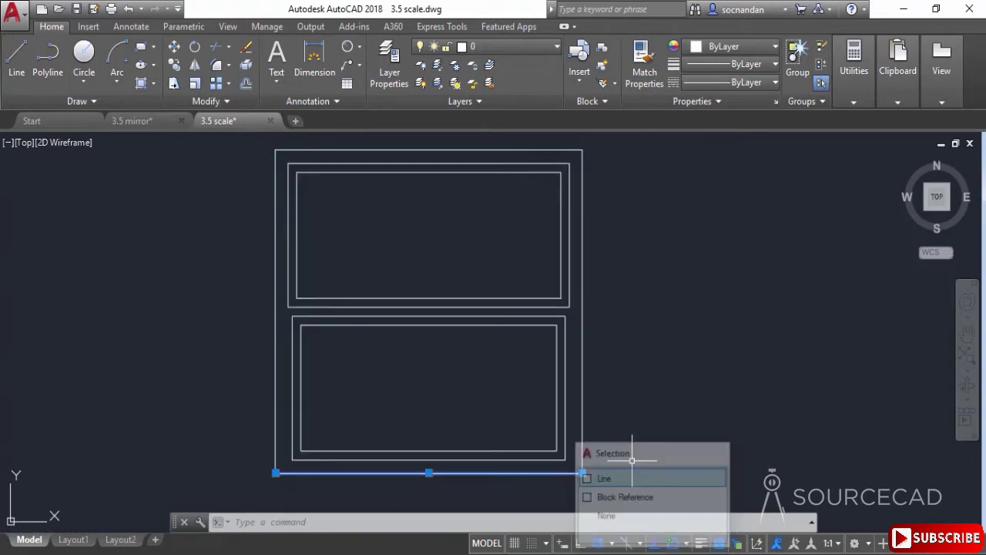
{"action": "right_click", "coordinate": [643, 341]}
{"action": "left_click", "coordinate": [686, 276]}
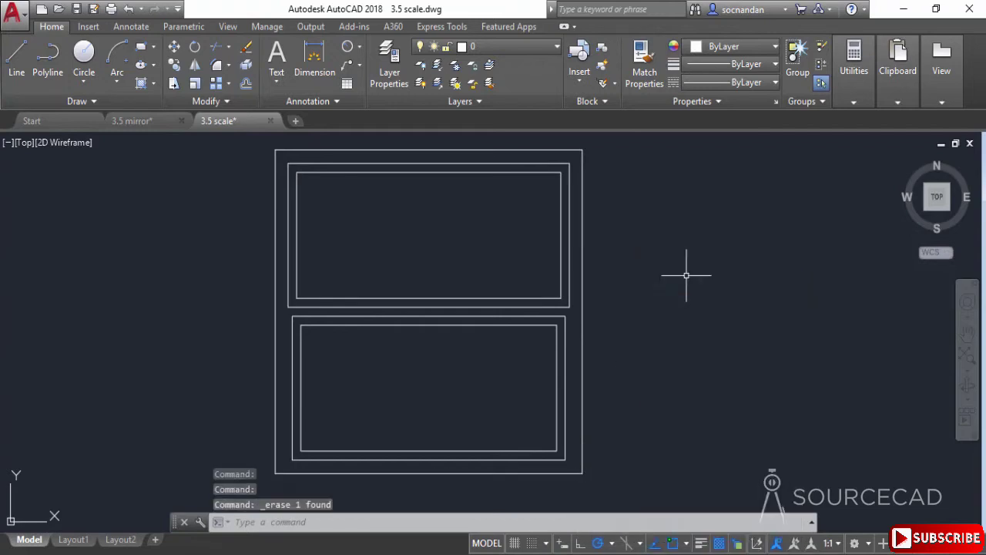